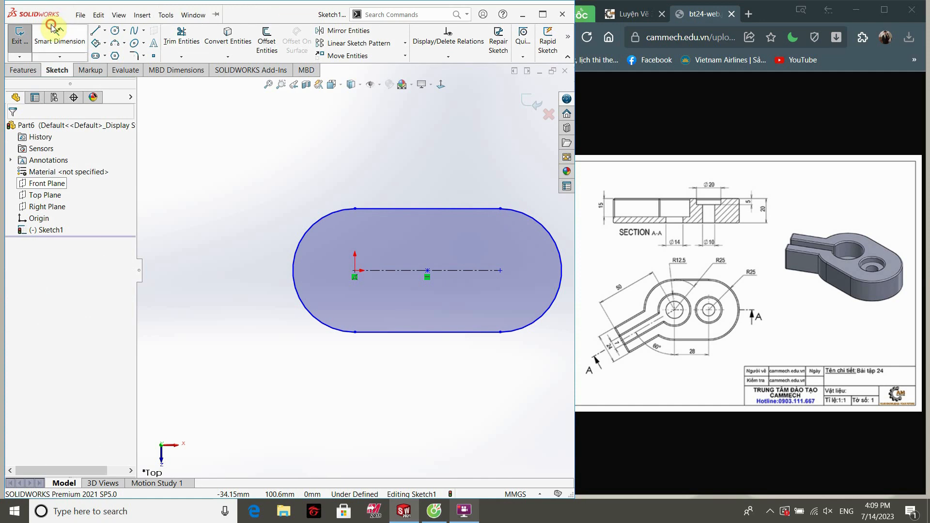
Dimension the slot's centre-to-centre distance to 28 mm.
left_click(406, 270)
left_click(407, 380)
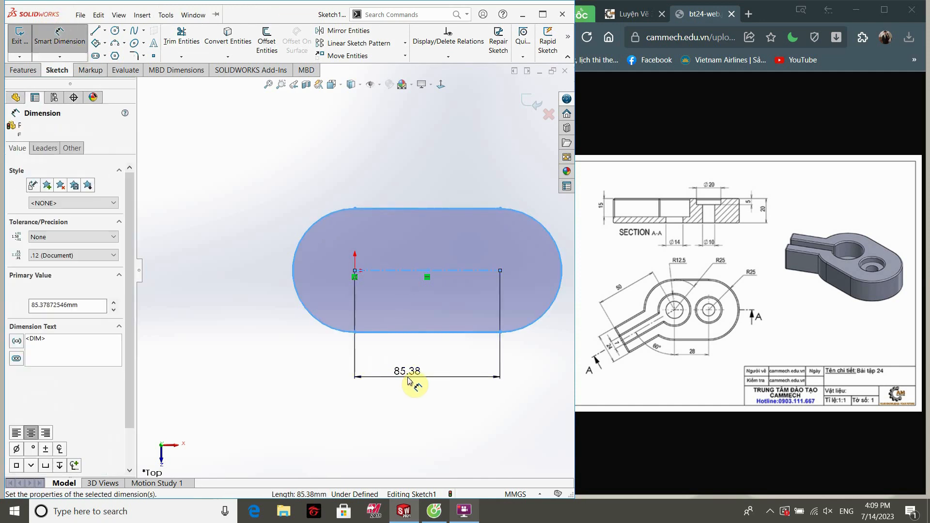
type("28")
key("Return")
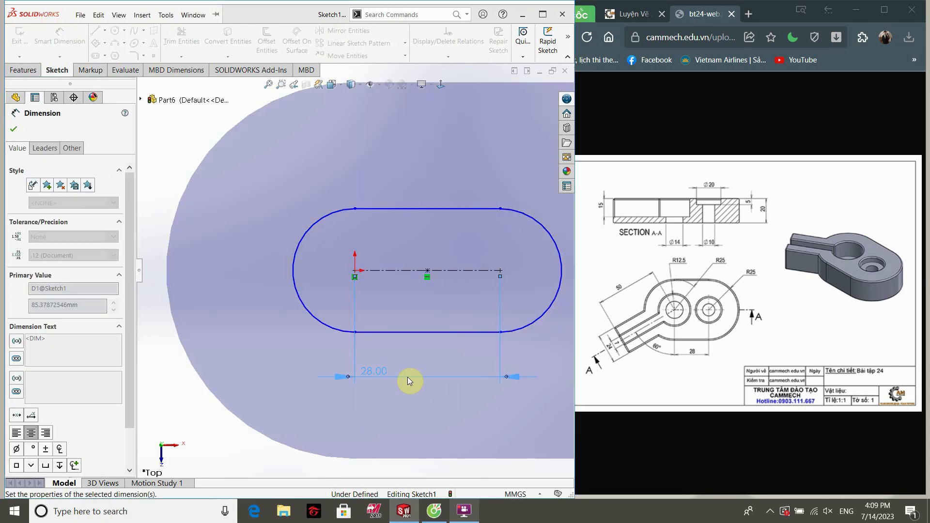
Dimension the slot's end arc to a radius of 25 mm.
left_click(525, 212)
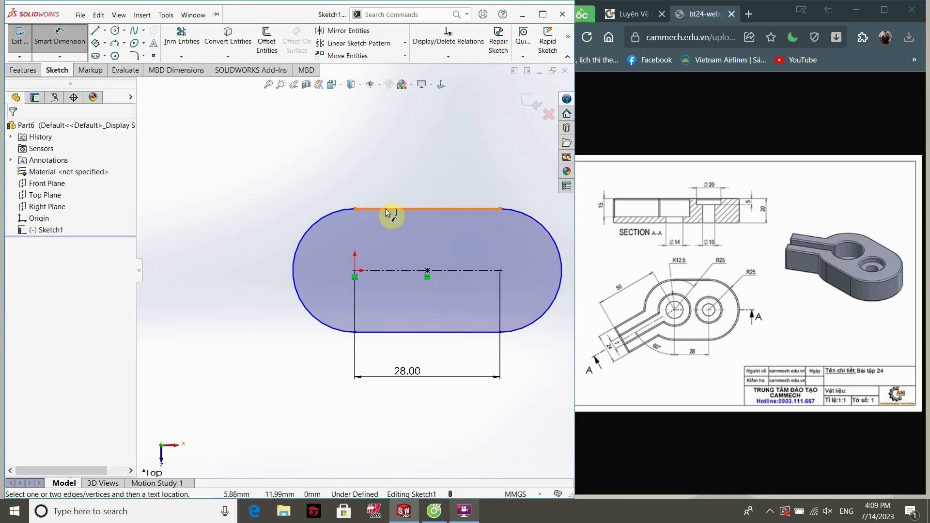
left_click(332, 211)
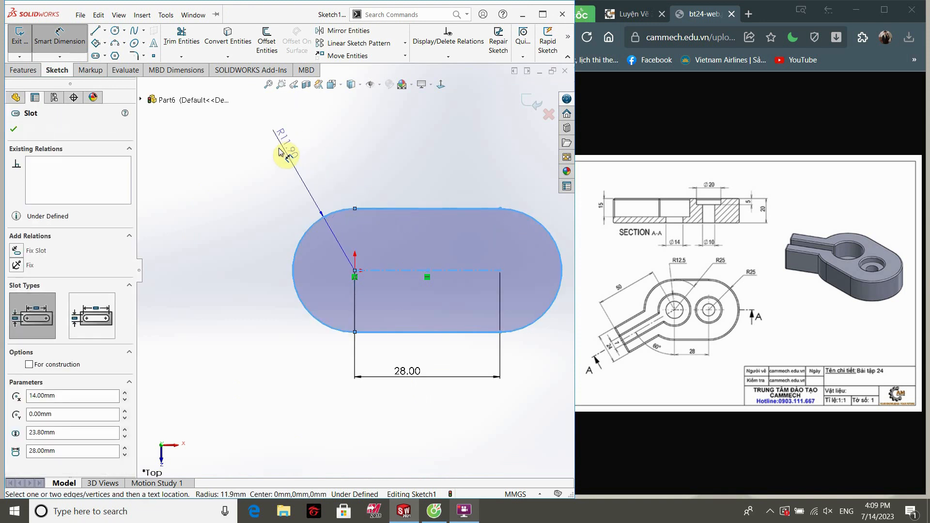
left_click(282, 152)
type("25")
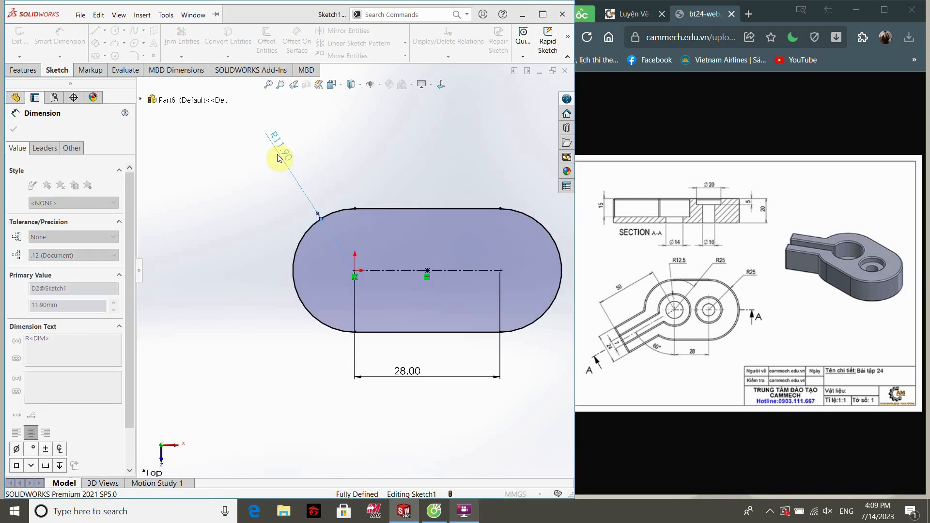
key("Return")
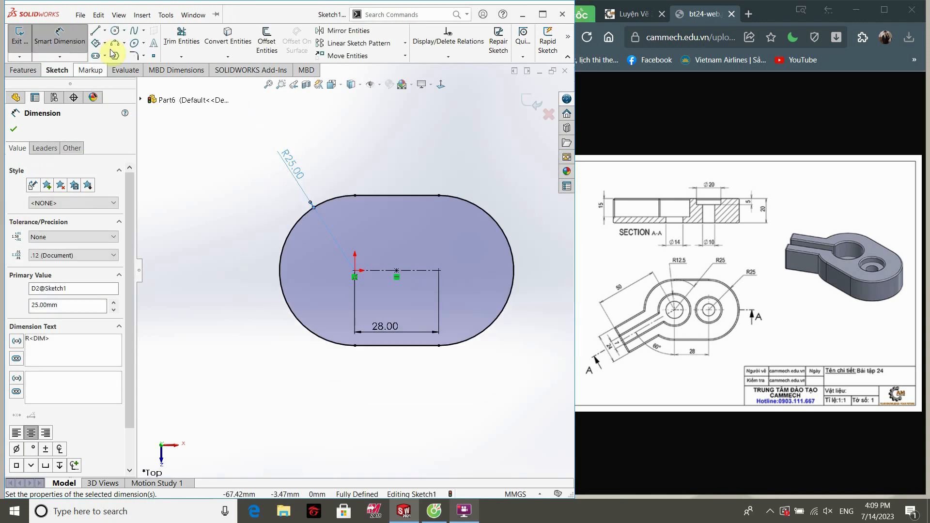
left_click(117, 18)
left_click(14, 132)
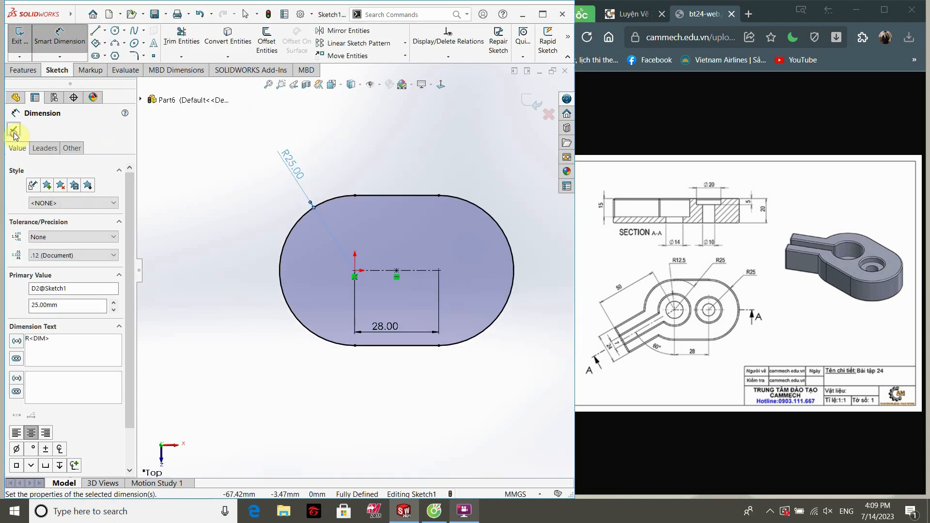
Sketch two concentric circles centred on the origin, with radii of about 14.3 mm and 8.3 mm.
left_click(115, 33)
left_click(355, 270)
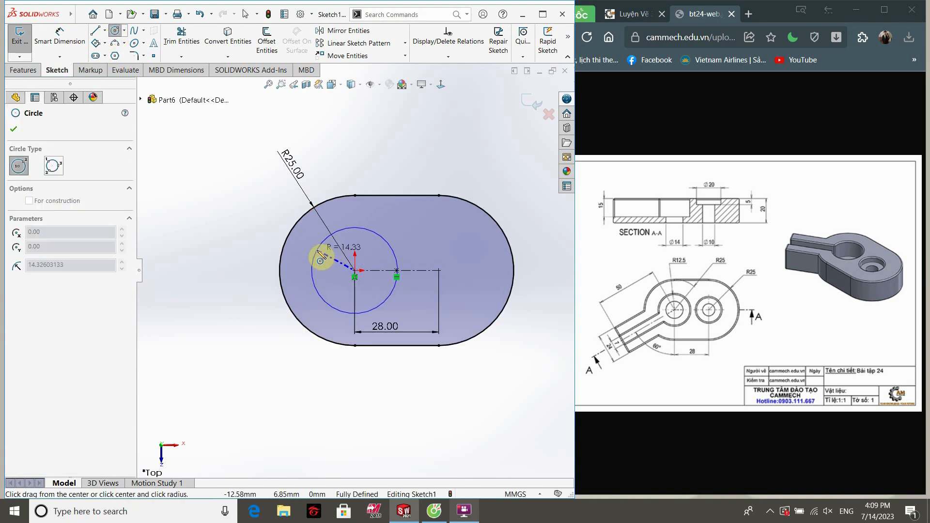
left_click(320, 260)
left_click(355, 271)
left_click(330, 265)
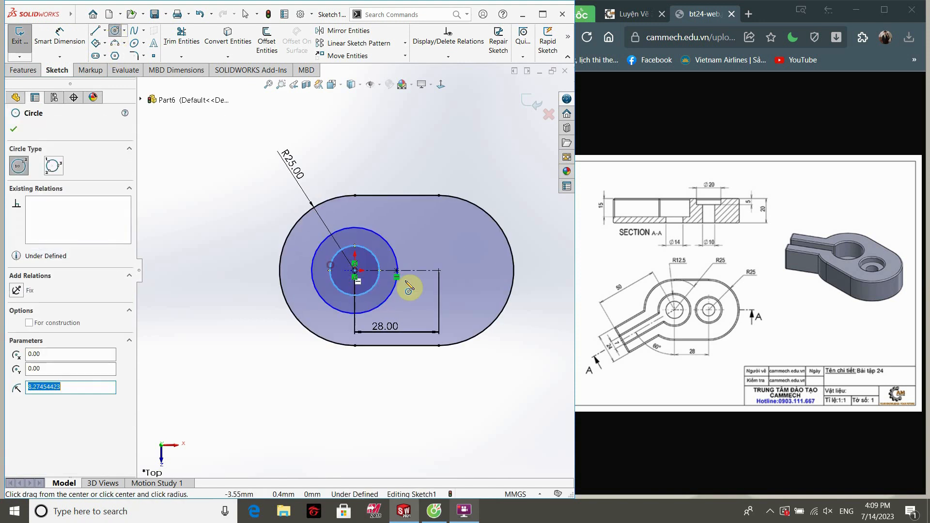
Sketch two concentric circles at the slot's other arc centre, the larger with a radius of about 15 mm.
left_click(439, 270)
left_click(483, 266)
left_click(439, 270)
key("Escape")
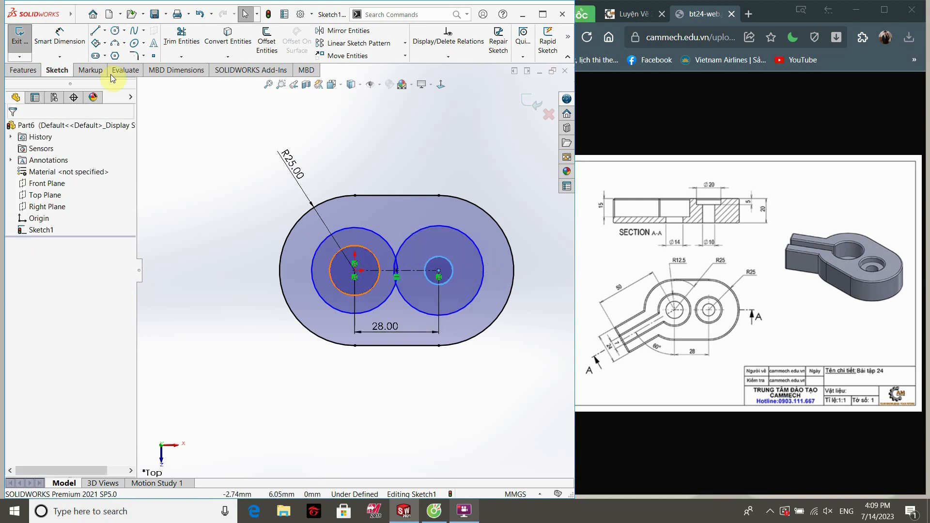
Dimension the two circles at the origin to diameters of 25 mm for the outer and 14 mm for the inner.
left_click(62, 36)
left_click(324, 244)
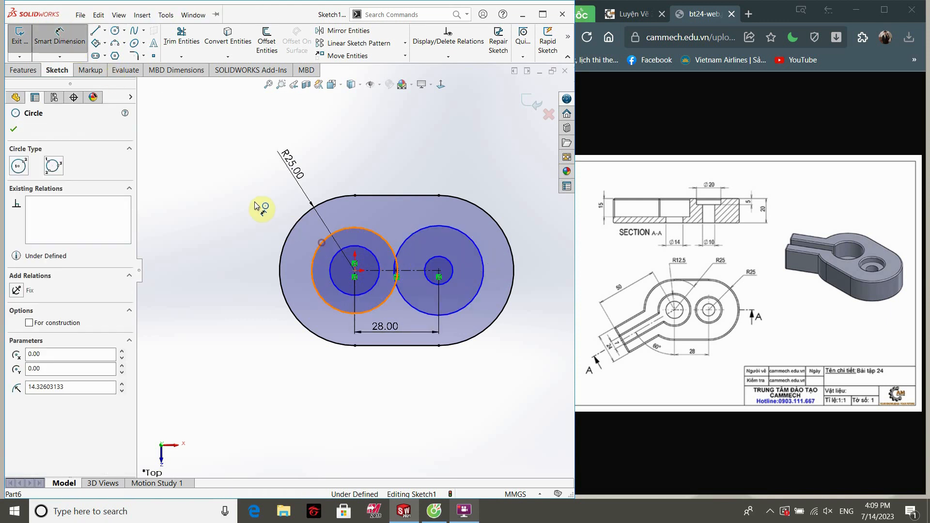
left_click(258, 211)
type("25")
key("Return")
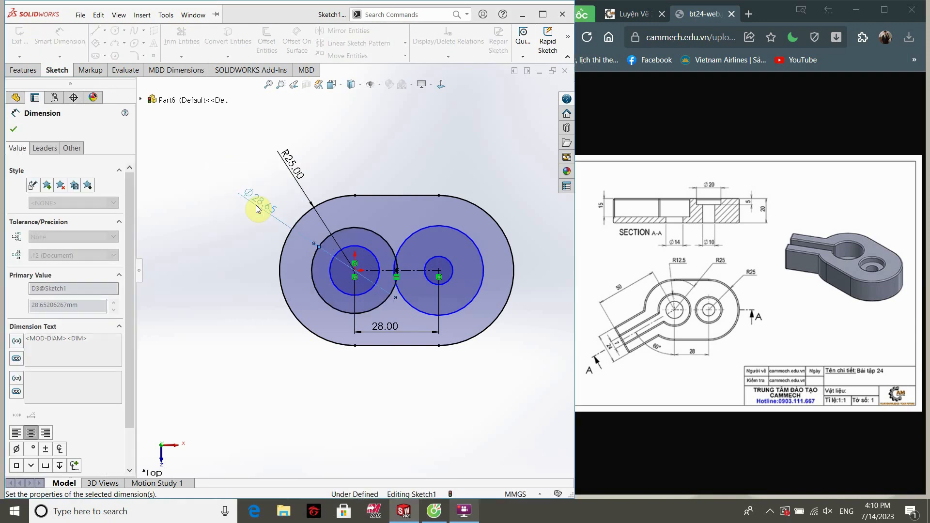
key("Escape")
left_click(330, 269)
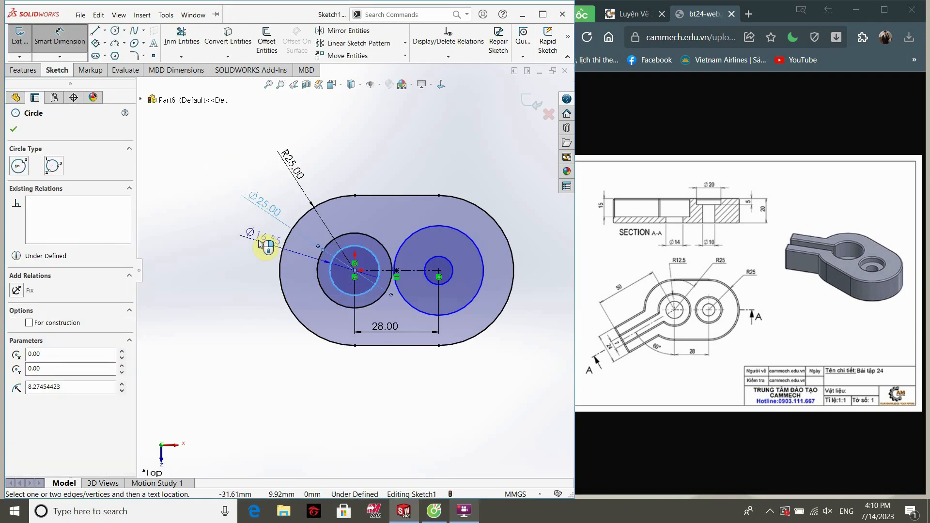
left_click(258, 240)
type("14")
key("Return")
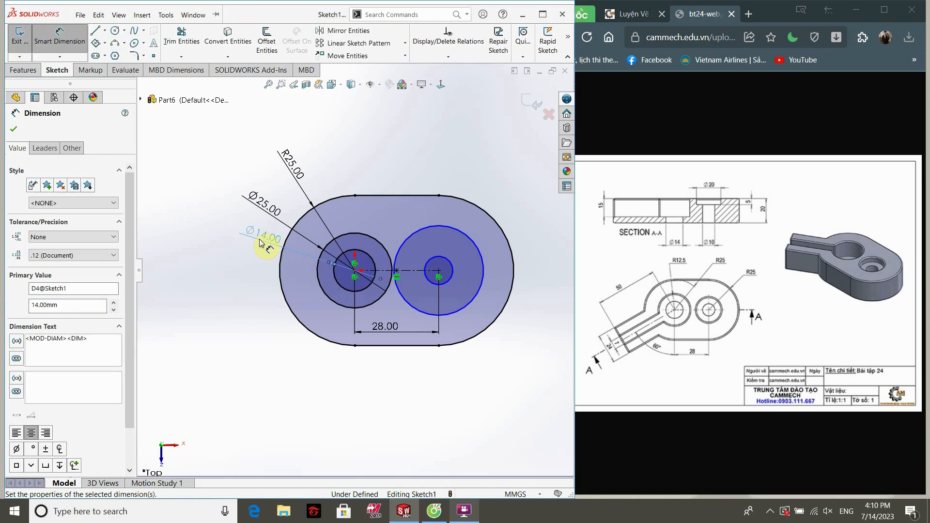
Dimension the circles at the slot's other centre to diameters of 20 mm for the outer and 10 mm for the inner.
left_click(480, 257)
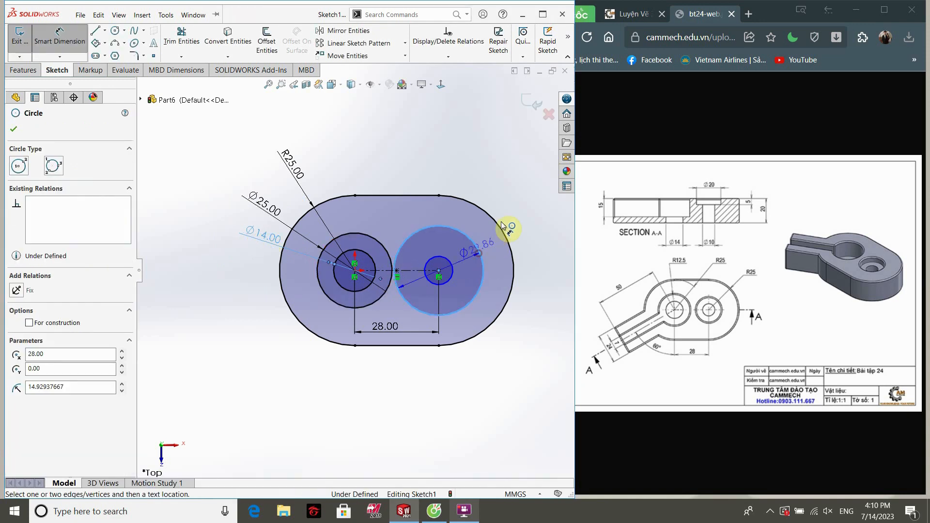
left_click(530, 212)
type("20")
key("Return")
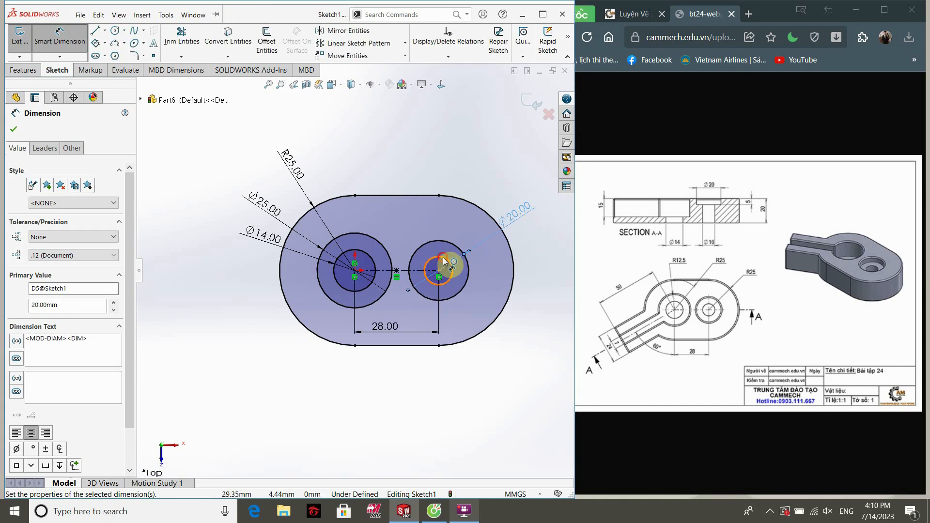
left_click(443, 262)
left_click(544, 244)
type("10")
key("Return")
left_click(16, 130)
Sketch a vertical line about 43 mm long downward from the origin and make it construction geometry.
left_click(98, 37)
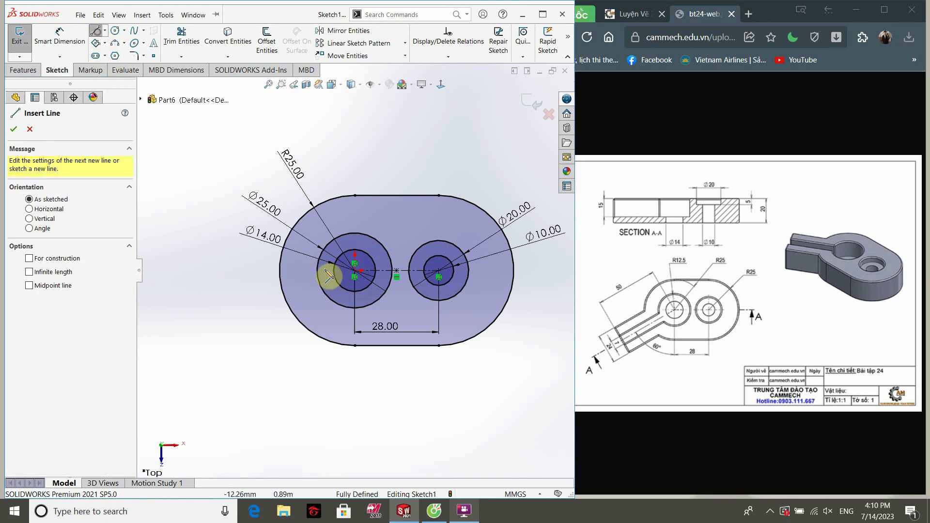
left_click(355, 271)
left_click(355, 398)
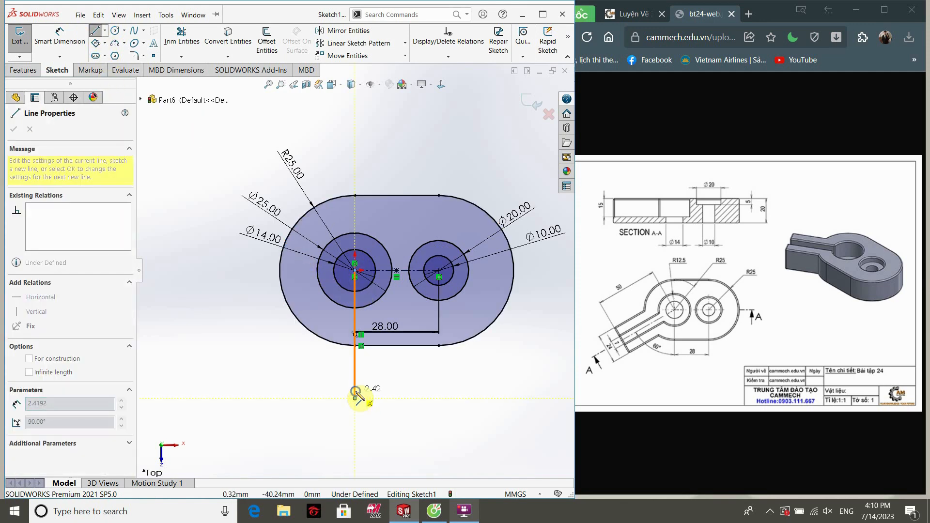
right_click(355, 398)
left_click(381, 376)
key("Escape")
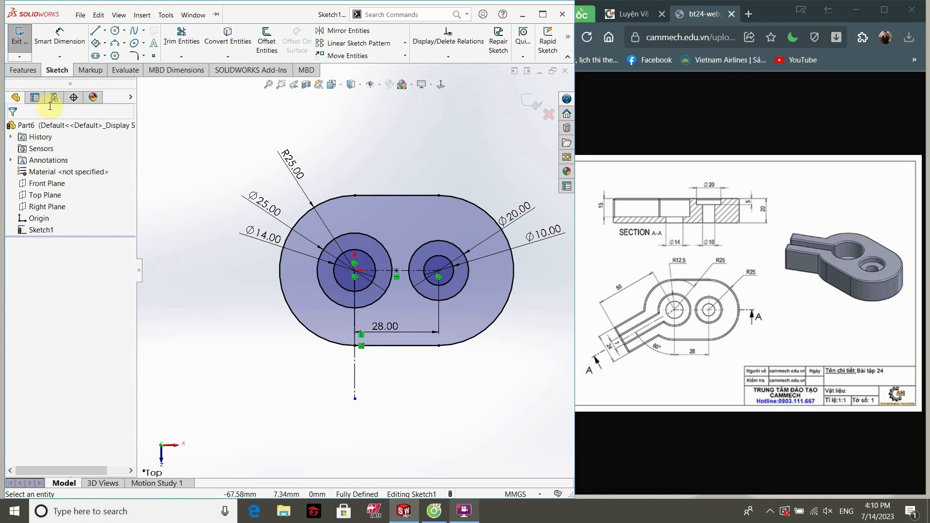
Sketch an inclined line about 49 mm long from the origin, running down and outward past the slot's rounded end.
left_click(95, 33)
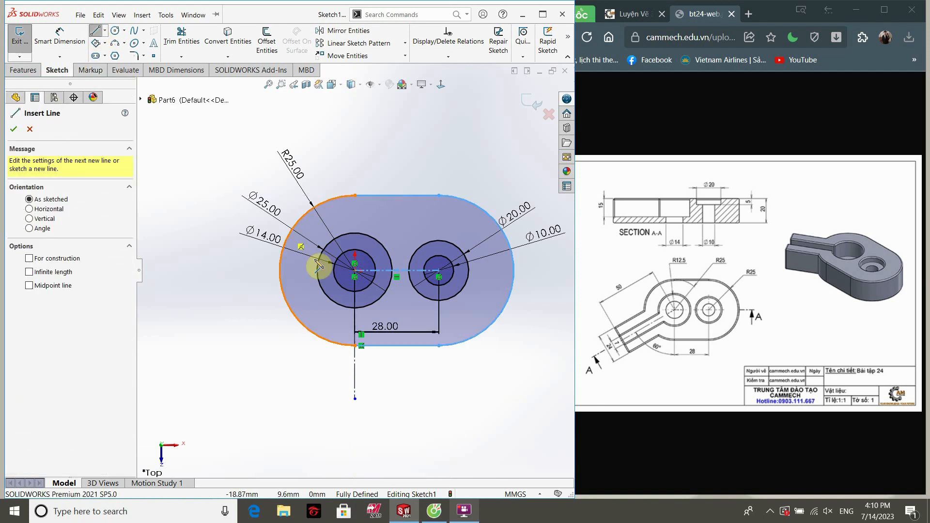
left_click(354, 270)
left_click(228, 360)
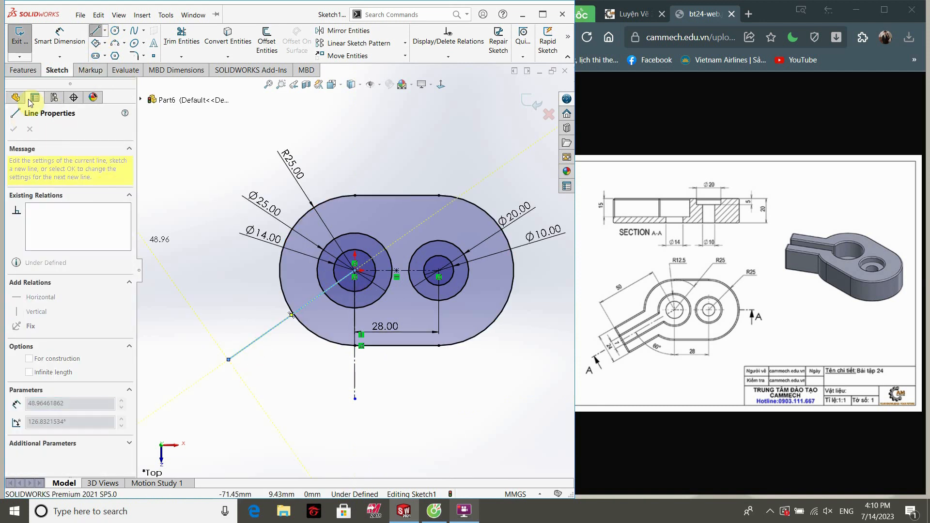
key("Escape")
Dimension the angle between the inclined line and the vertical construction line to 60°.
left_click(59, 36)
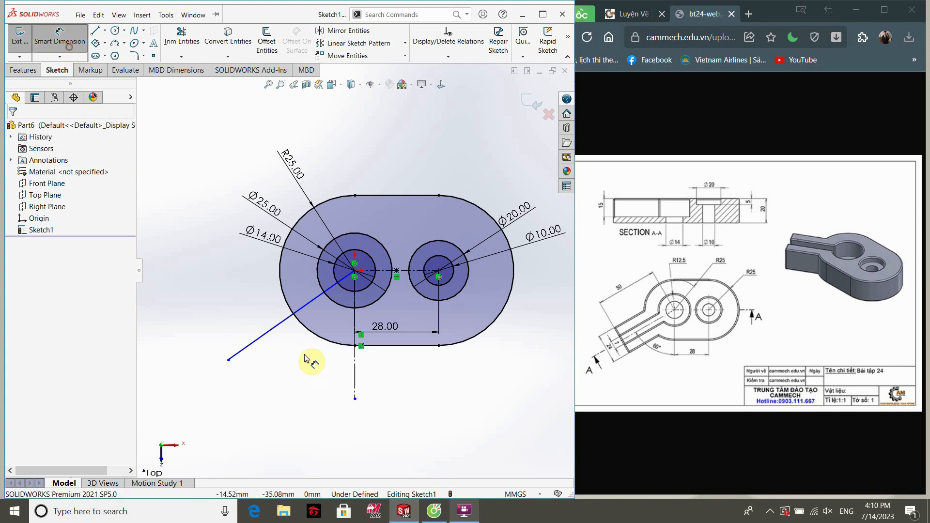
left_click(266, 334)
left_click(355, 378)
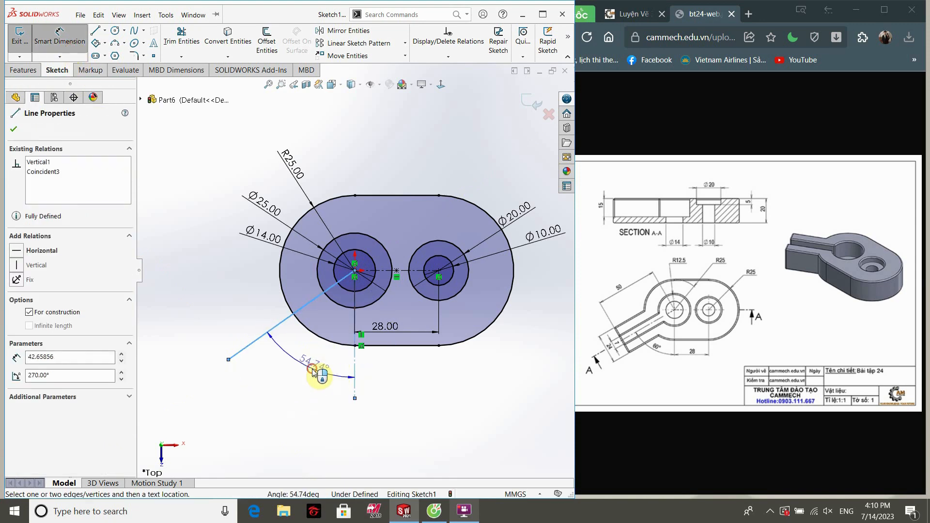
left_click(314, 373)
type("60")
key("Return")
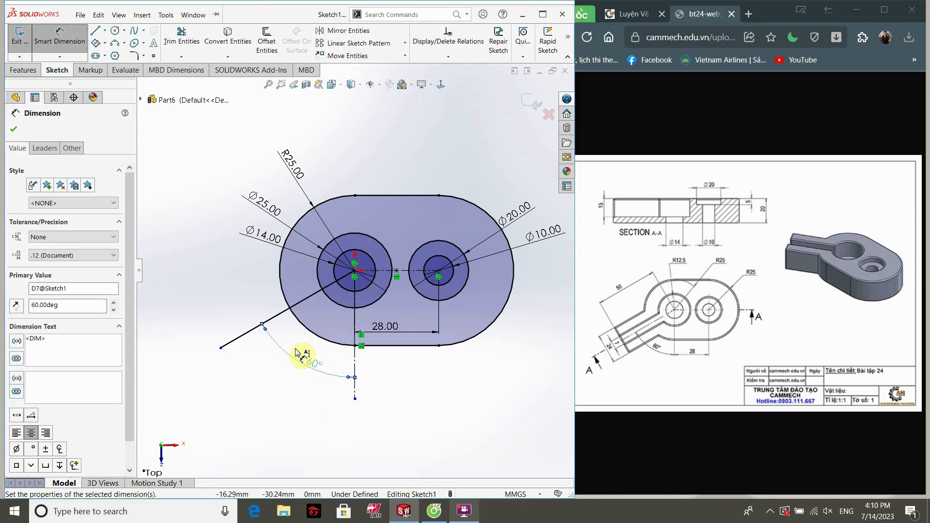
Convert the inclined line to construction geometry.
right_click(277, 317)
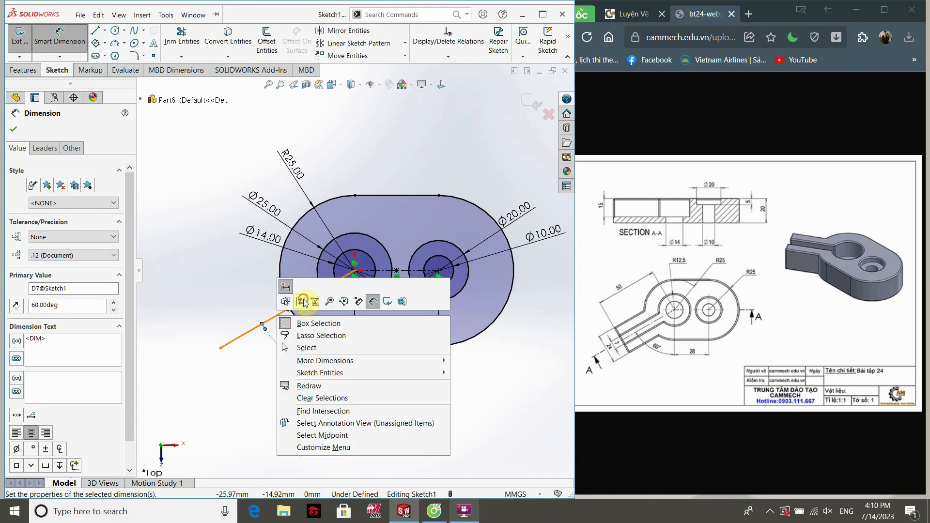
left_click(303, 302)
left_click(14, 133)
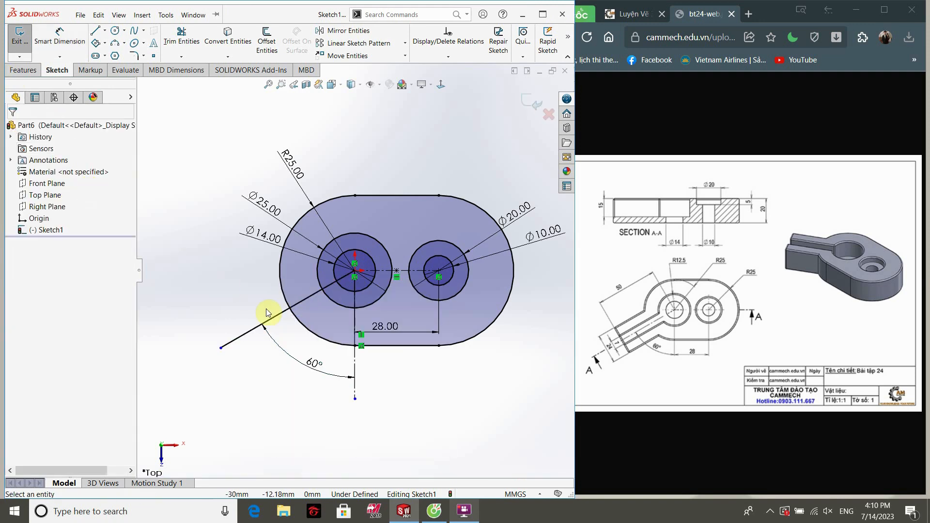
right_click(273, 319)
left_click(283, 300)
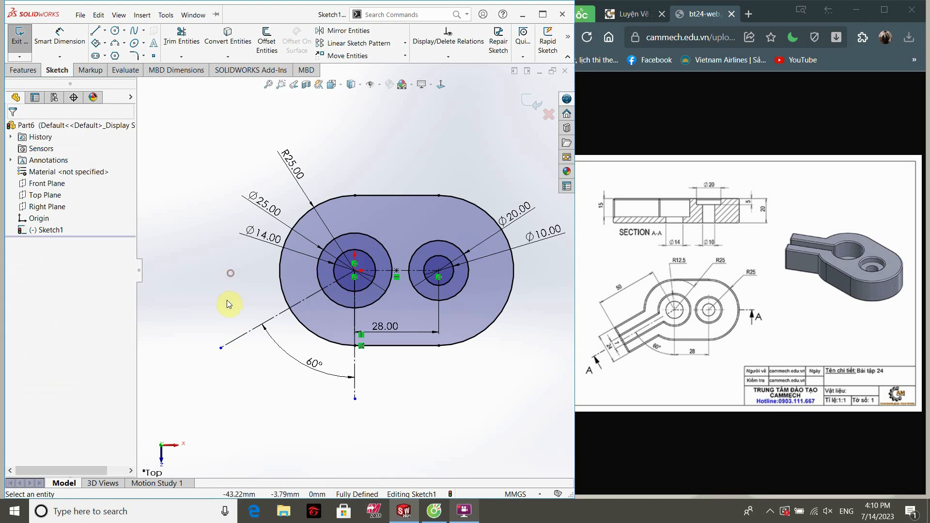
key("f")
scroll(247, 311, "down", 2)
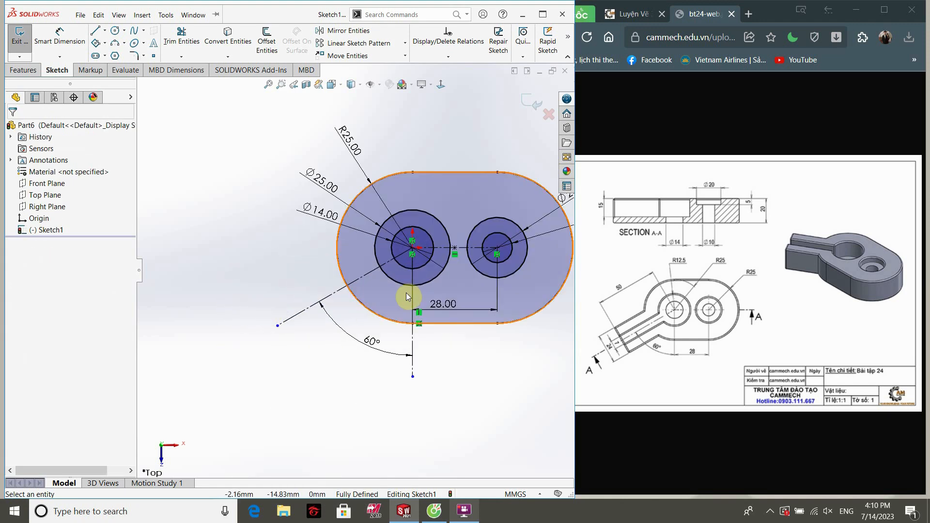
scroll(408, 296, "down", 2)
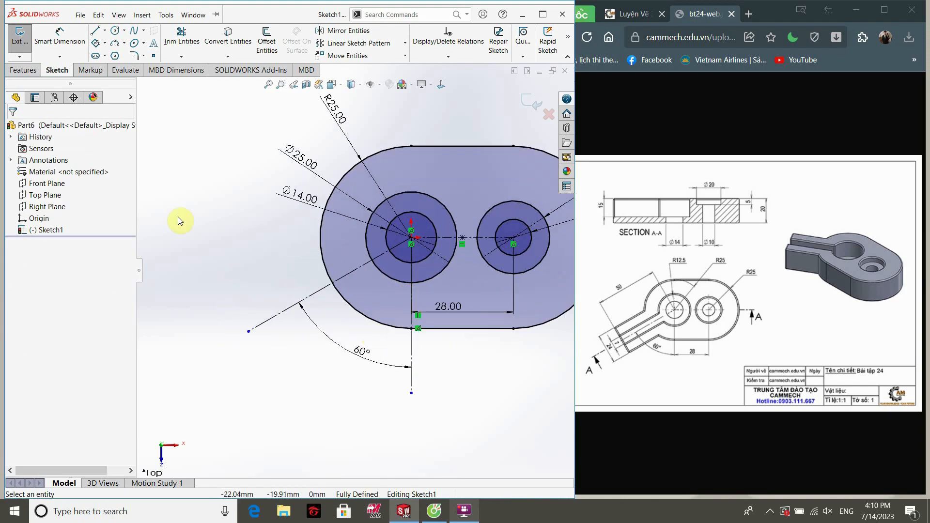
left_click(81, 50)
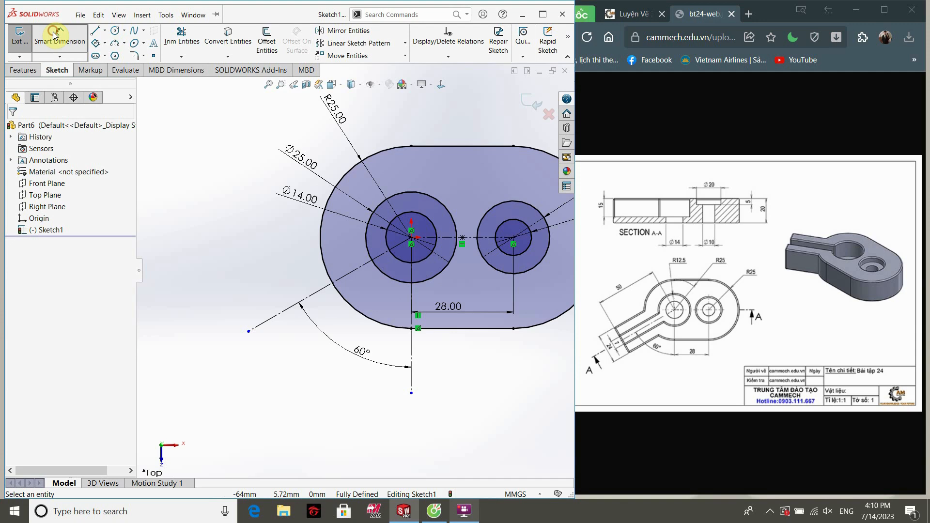
left_click(248, 332)
left_click(411, 237)
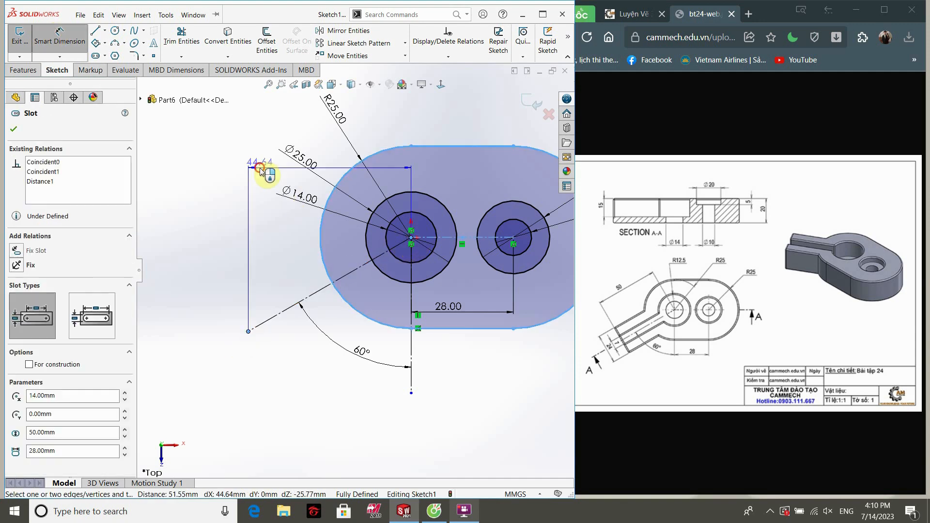
left_click(260, 172)
key("Return")
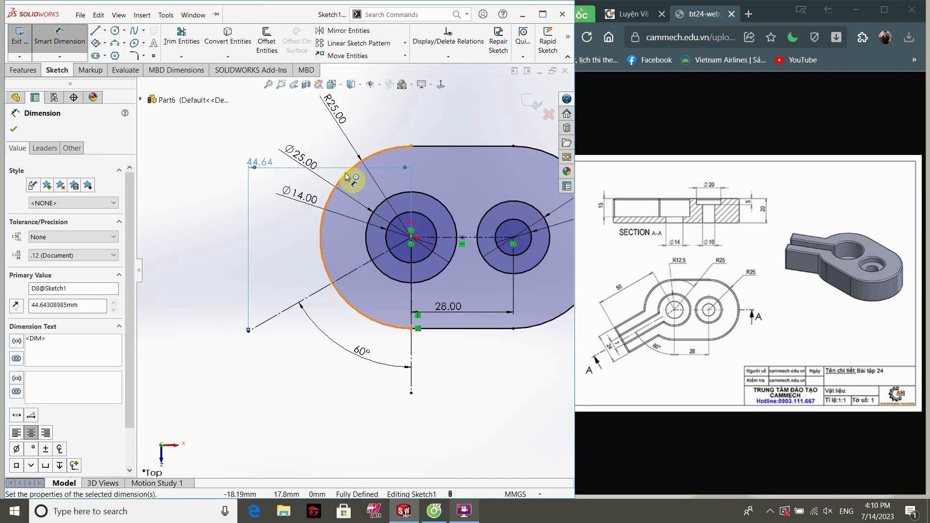
key("Delete")
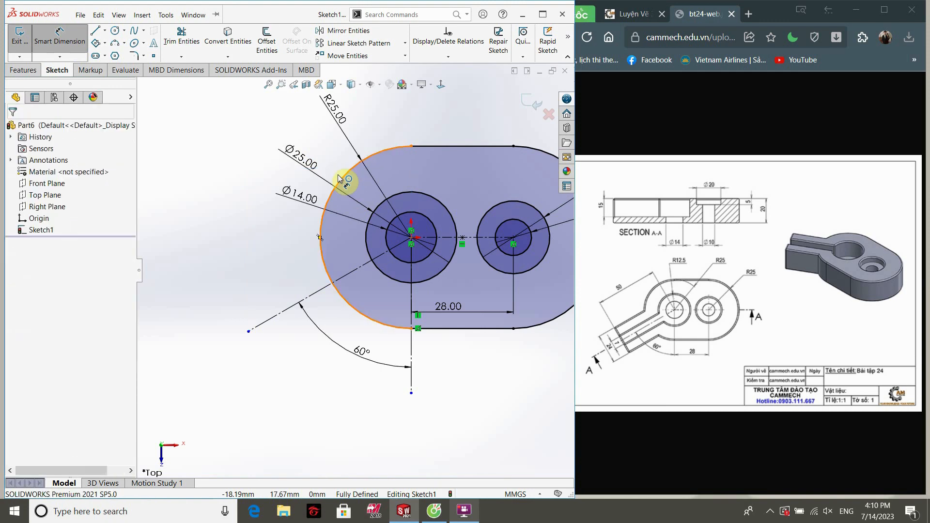
Sketch a 3-point center rectangle about 11 mm wide, centered near the inclined construction line's outer end and reaching into the 25 mm circle.
left_click(97, 44)
left_click(270, 320)
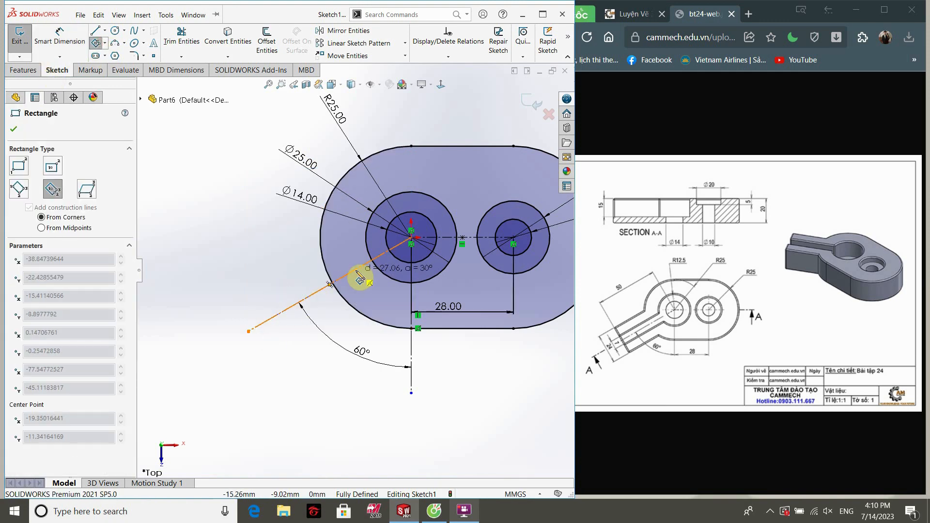
left_click(379, 256)
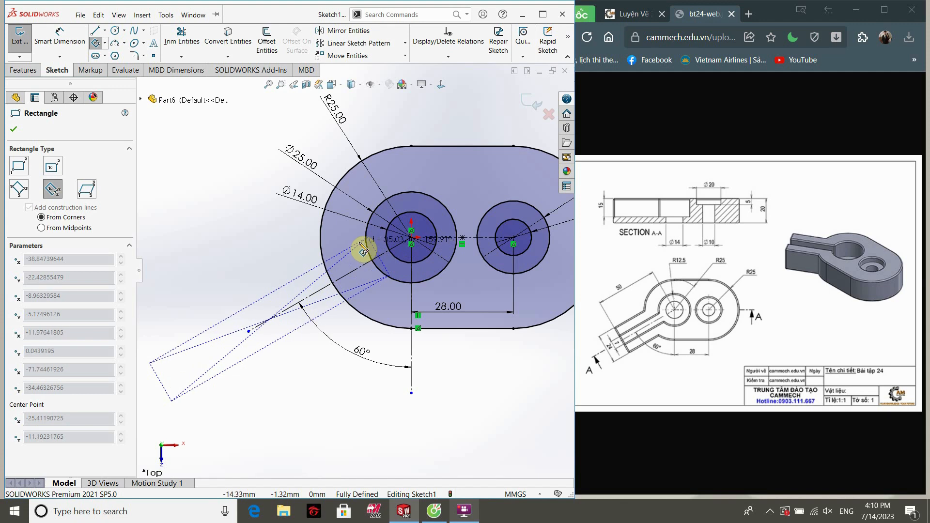
left_click(357, 255)
key("Escape")
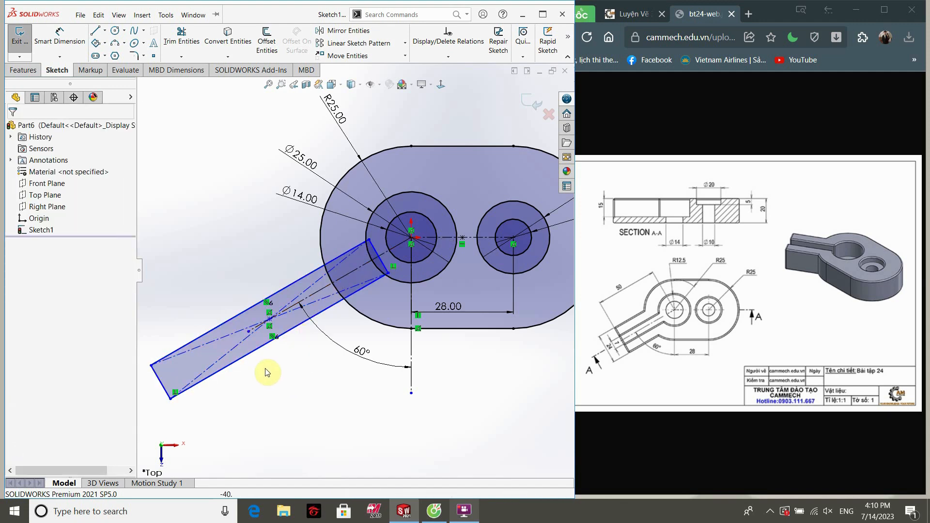
Make both inner corners of the angled rectangle coincident with the 25 mm circle.
left_click(369, 240)
left_click(365, 235, "ctrl")
left_click(403, 190)
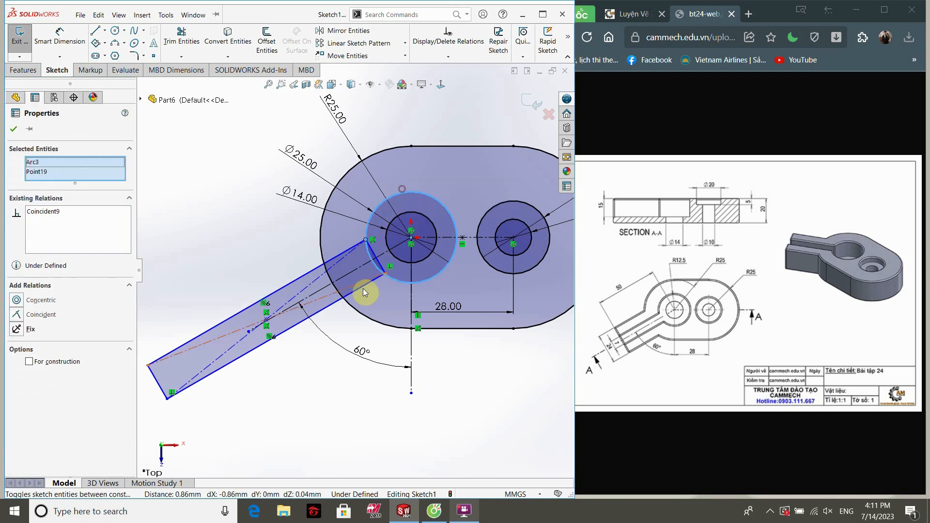
left_click(332, 368)
left_click(385, 273)
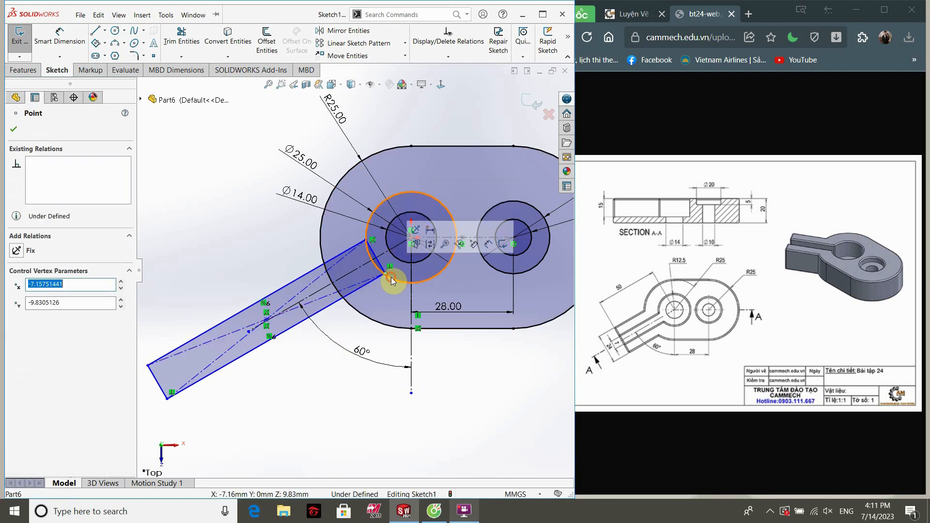
left_click(389, 278, "ctrl")
left_click(434, 235)
left_click(337, 375)
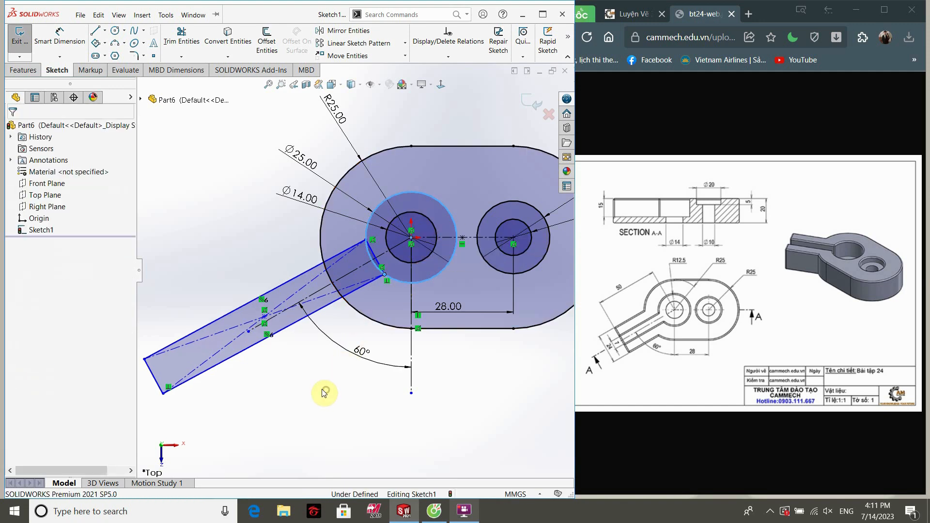
Make the angled rectangle's center point coincident with the inclined construction line.
left_click(265, 318)
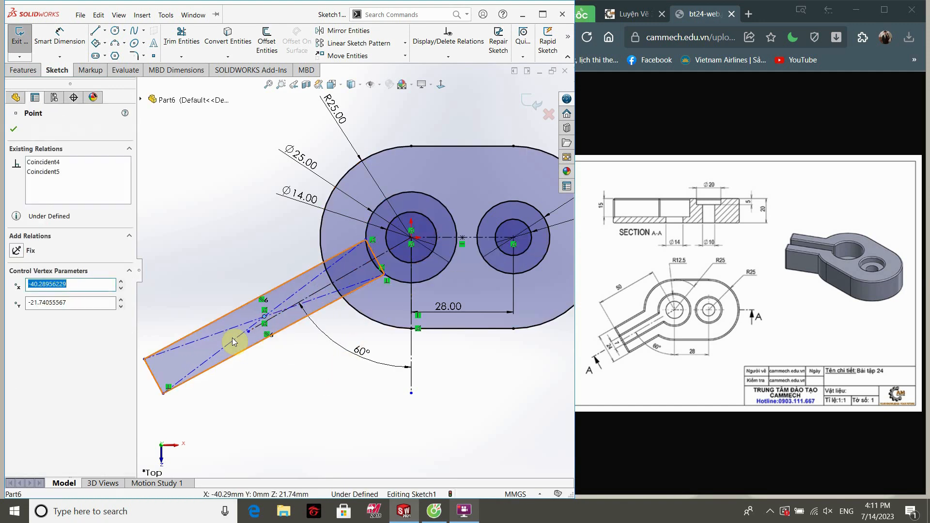
left_click(258, 331, "ctrl")
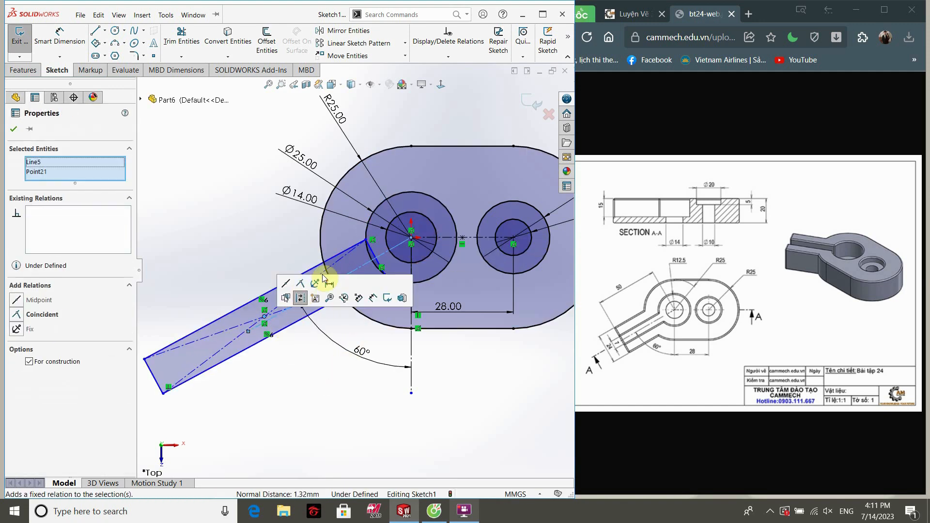
left_click(300, 286)
left_click(279, 410)
Dimension the distance from the angled rectangle's outer short edge to the center of the left-hand circles as 50 mm.
left_click(59, 38)
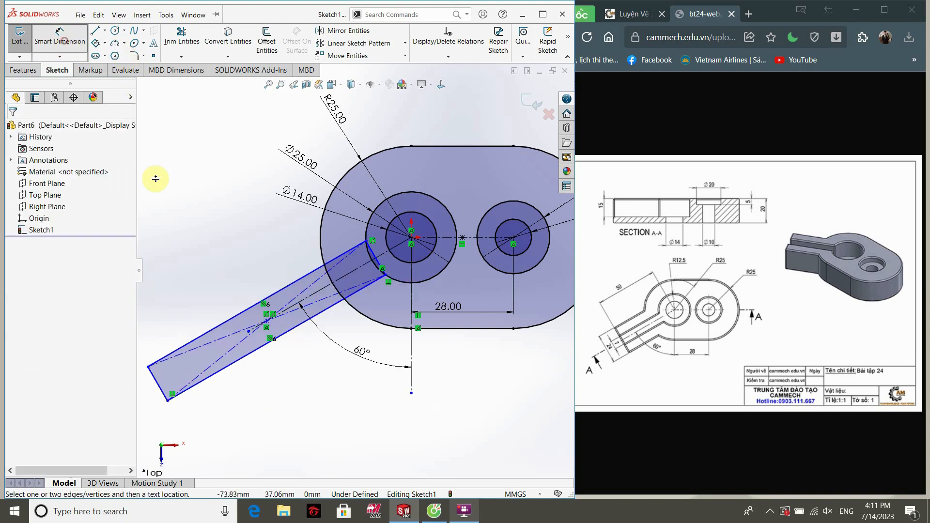
left_click(158, 383)
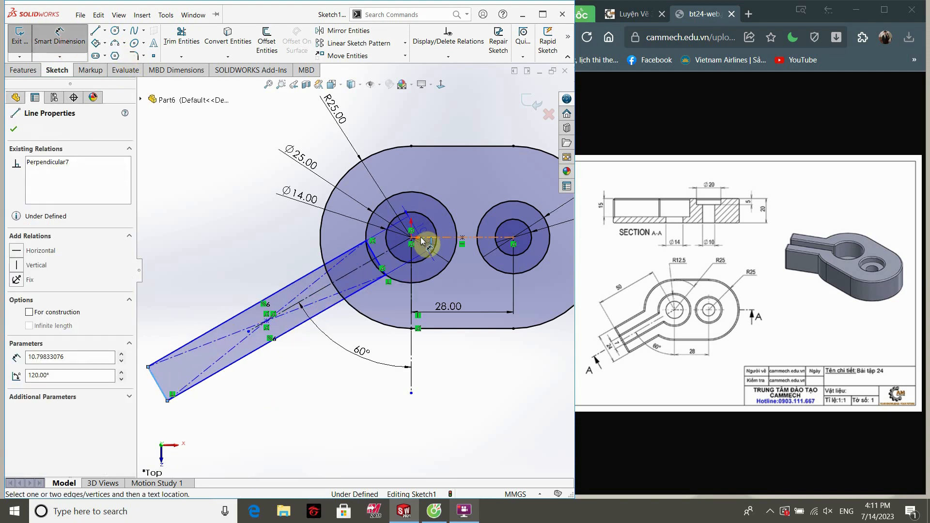
left_click(410, 237)
left_click(258, 232)
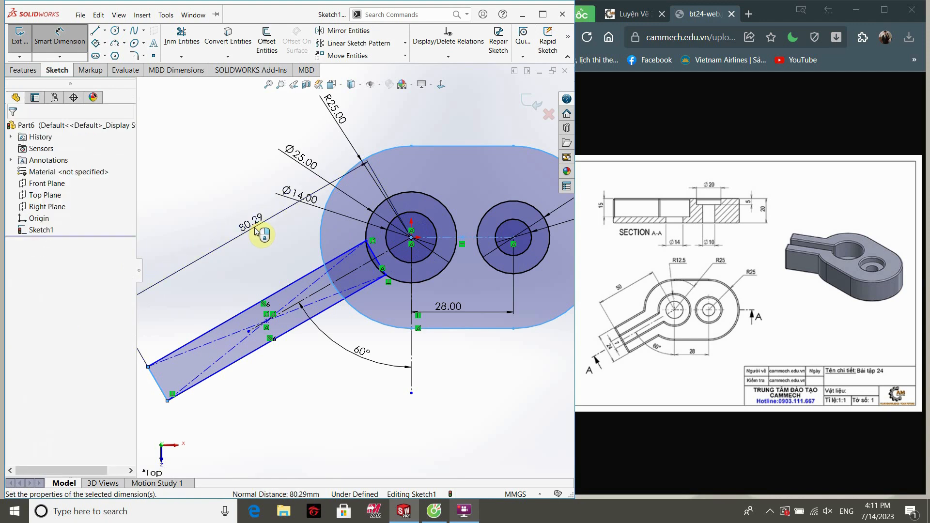
key("Return")
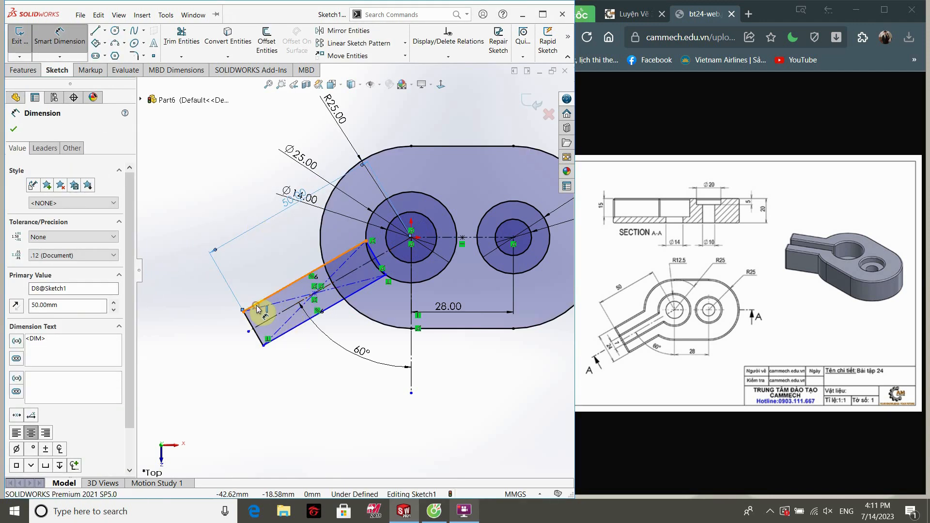
Dimension the width of the angled rectangle to 7 mm.
left_click(257, 308)
left_click(297, 325)
left_click(206, 353)
type("7")
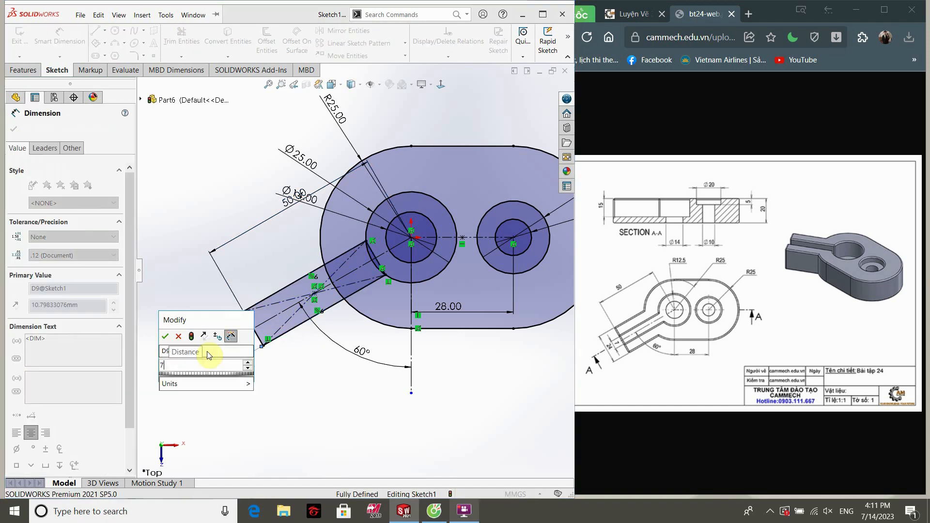
key("Return")
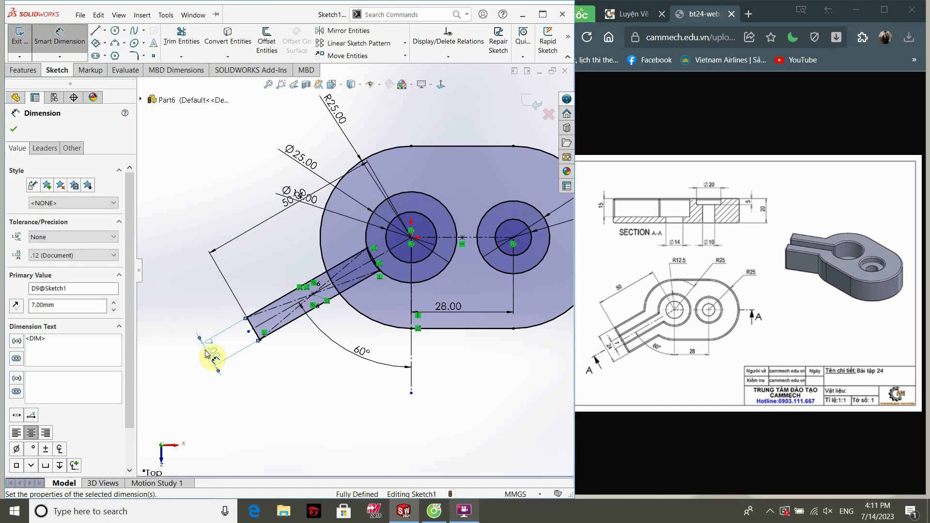
left_click(13, 135)
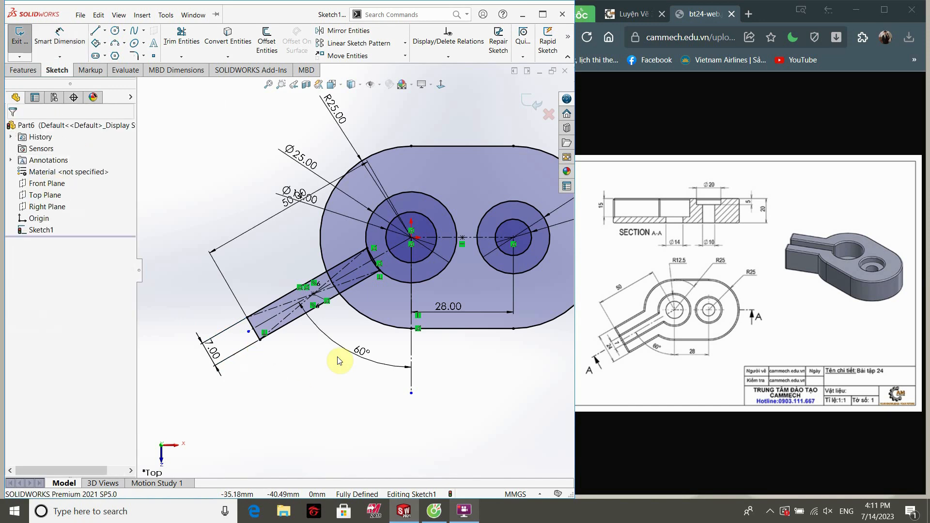
Offset the whole chain of the angled rectangle outward by 12 mm.
scroll(306, 332, "down", 3)
scroll(327, 357, "up", 1)
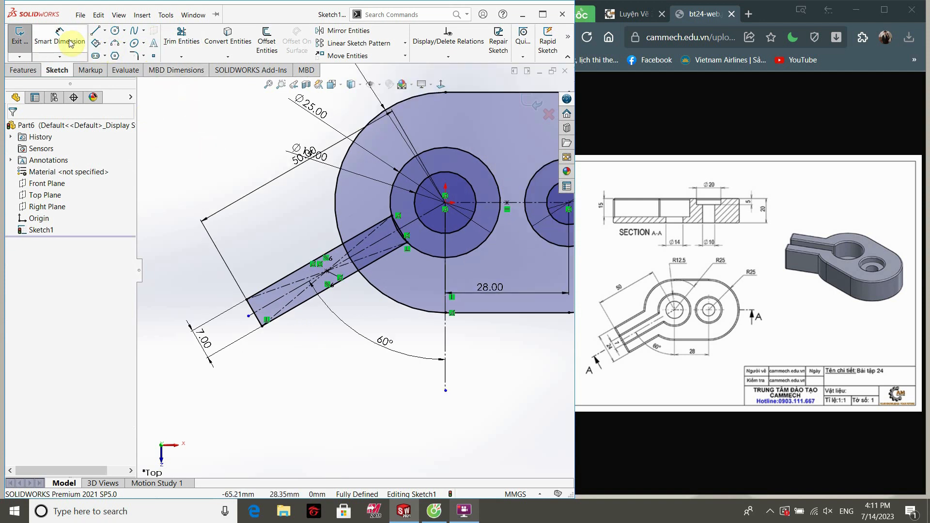
left_click(267, 46)
left_click(312, 262)
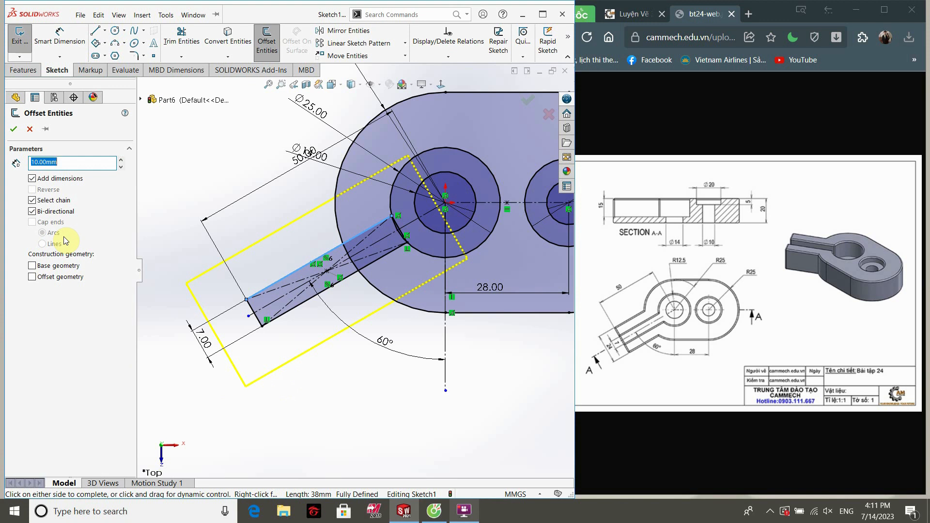
type("12")
key("Return")
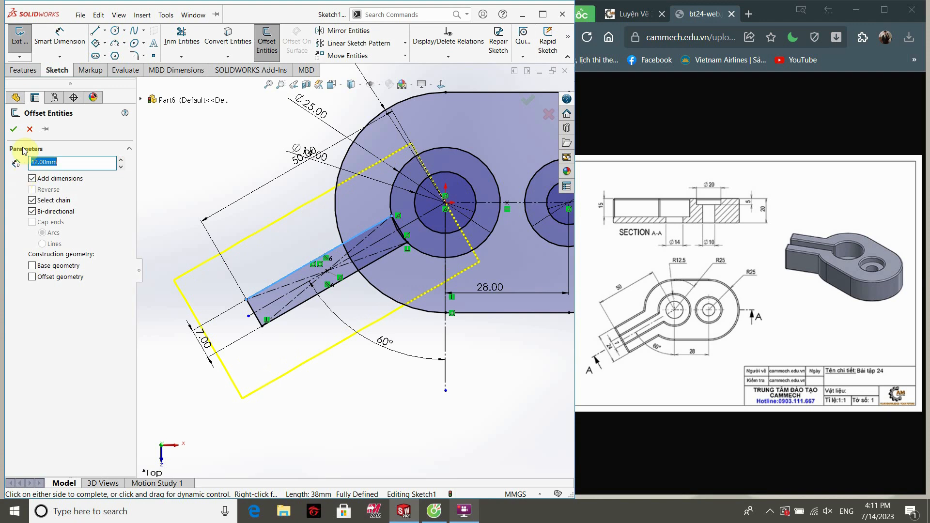
left_click(14, 130)
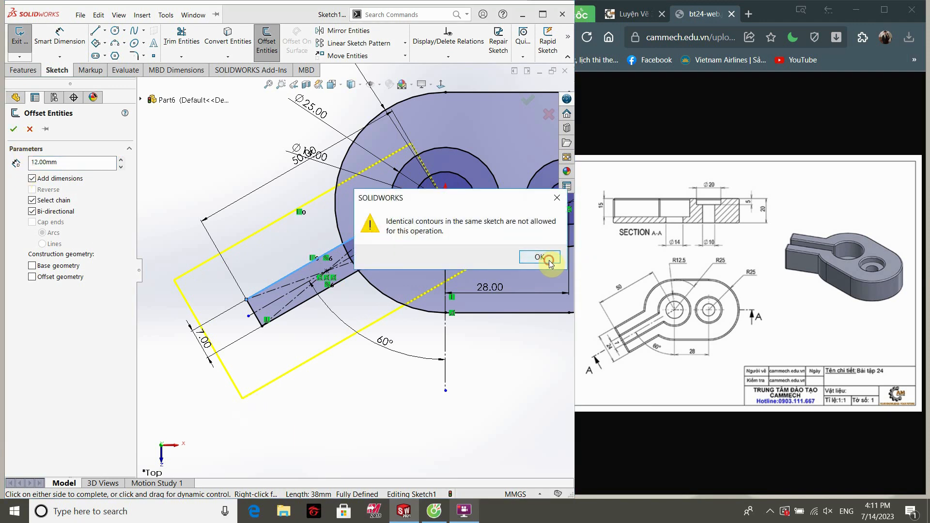
left_click(540, 257)
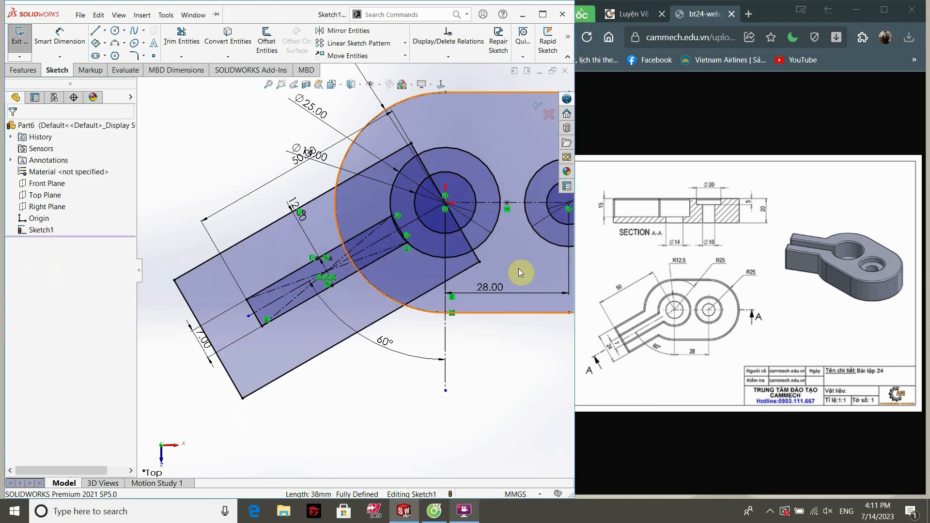
Delete the offset outline's inner short line and trim its two long sides back to the rounded body's edge.
left_click(426, 168)
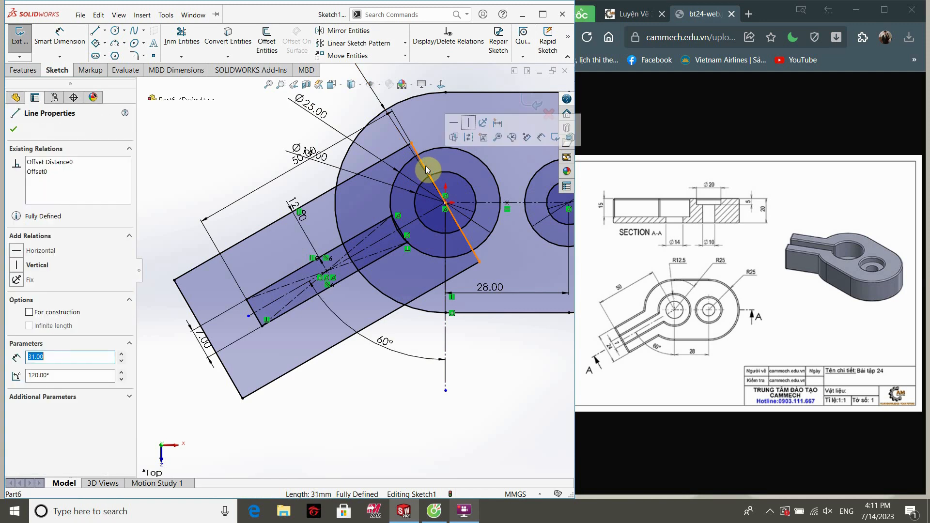
key("Escape")
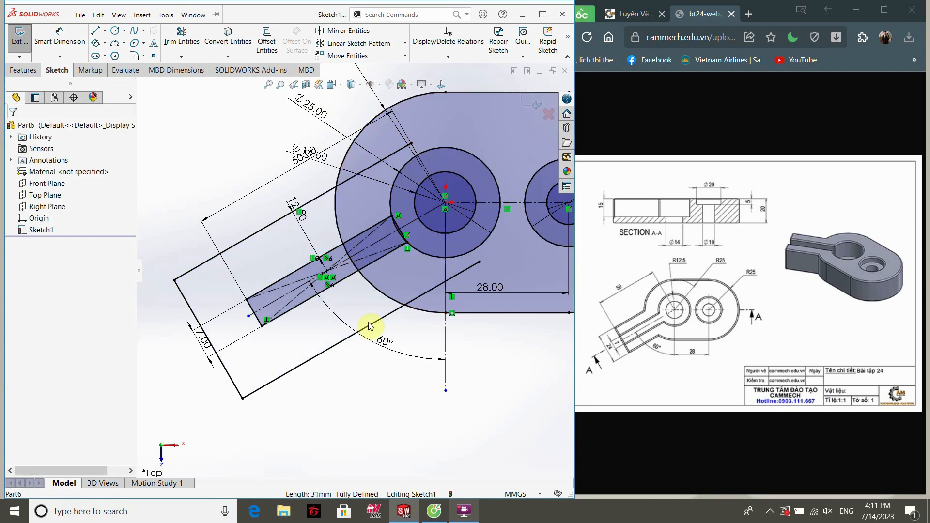
left_click(181, 38)
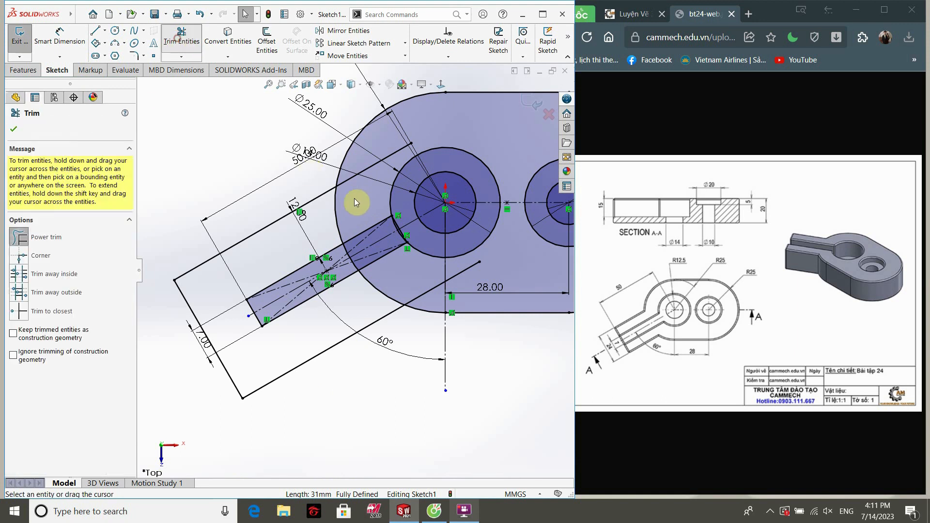
mouse_move(356, 180)
left_mouse_down()
mouse_move(436, 298)
mouse_move(409, 341)
mouse_move(481, 286)
mouse_move(468, 261)
left_mouse_up()
left_click_drag(474, 303, 505, 269)
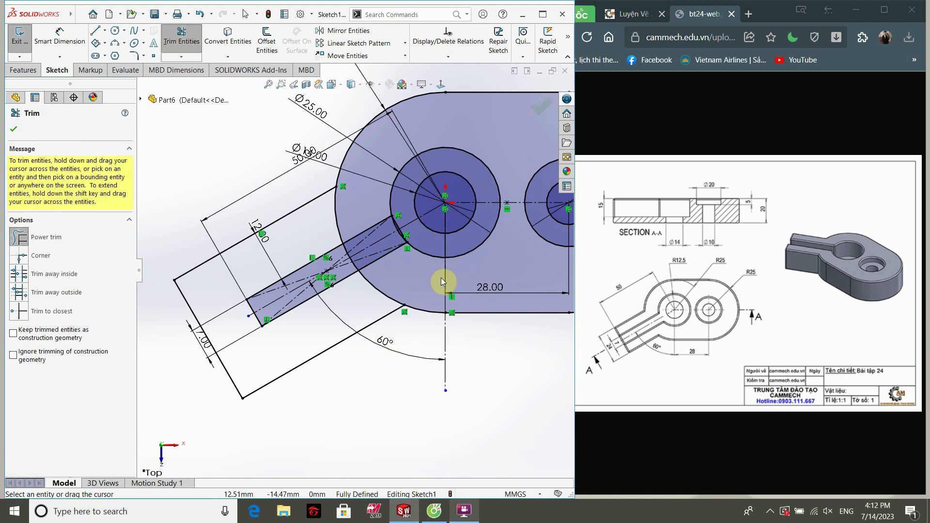
left_click(10, 128)
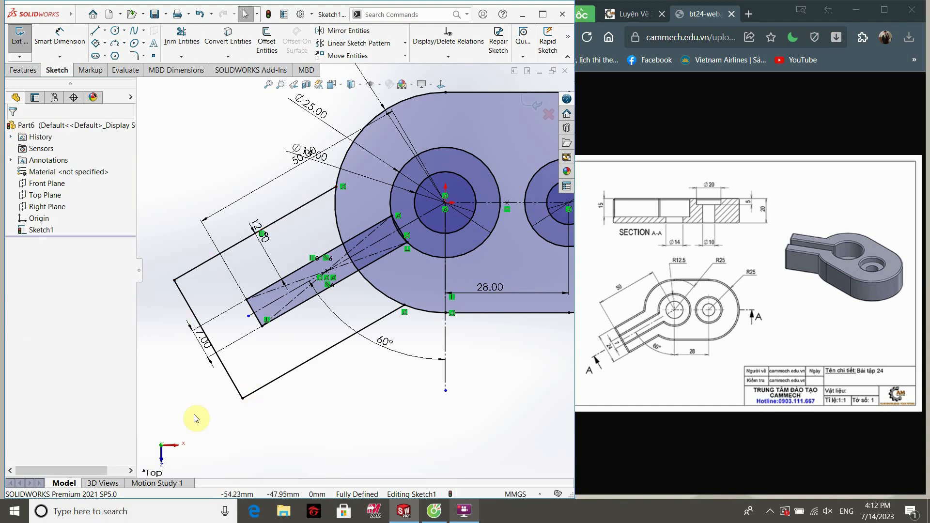
left_click(59, 36)
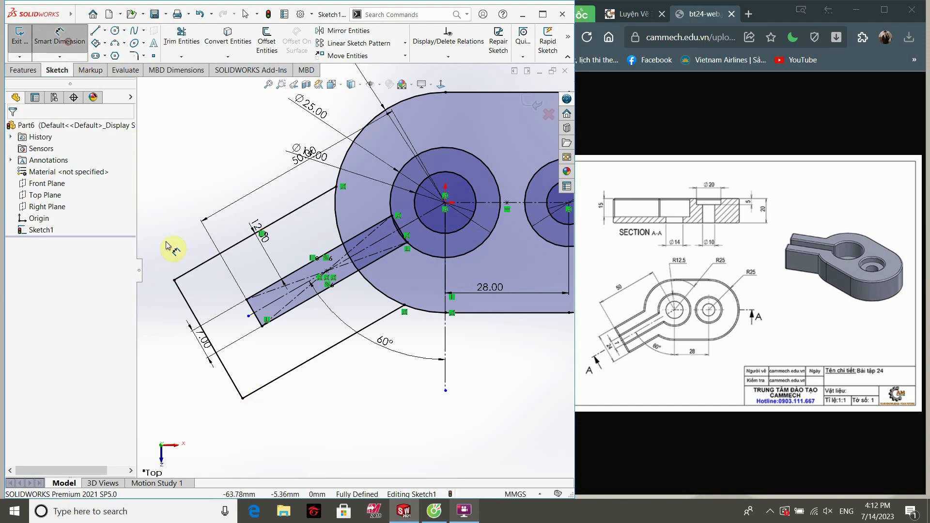
left_click(187, 301)
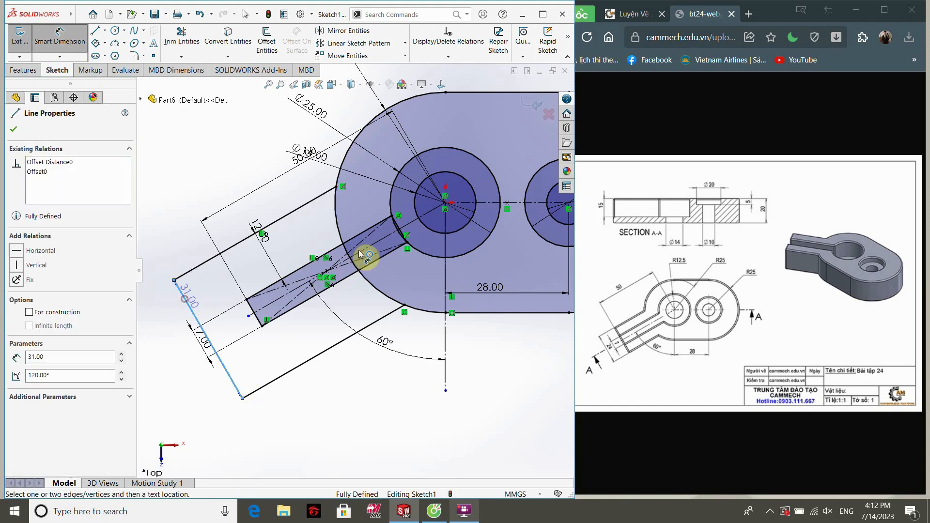
left_click(446, 206)
left_click(246, 165)
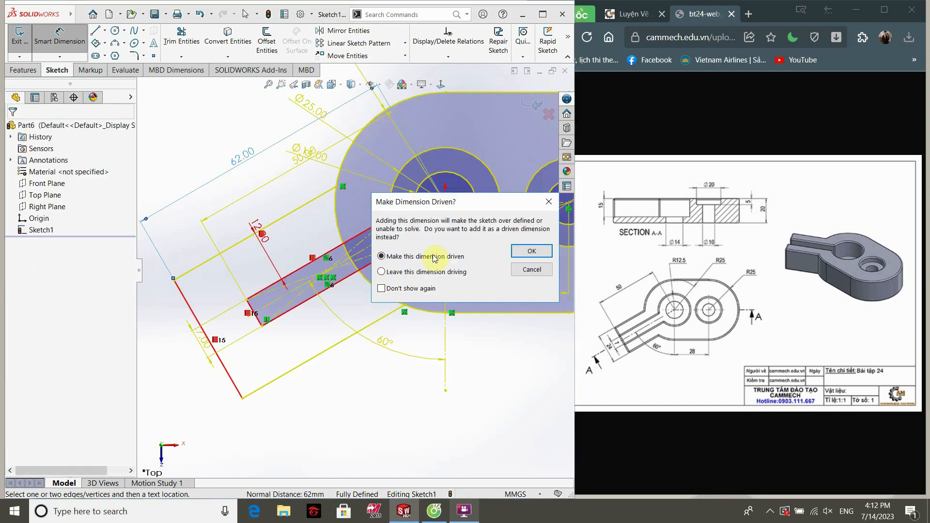
left_click(522, 280)
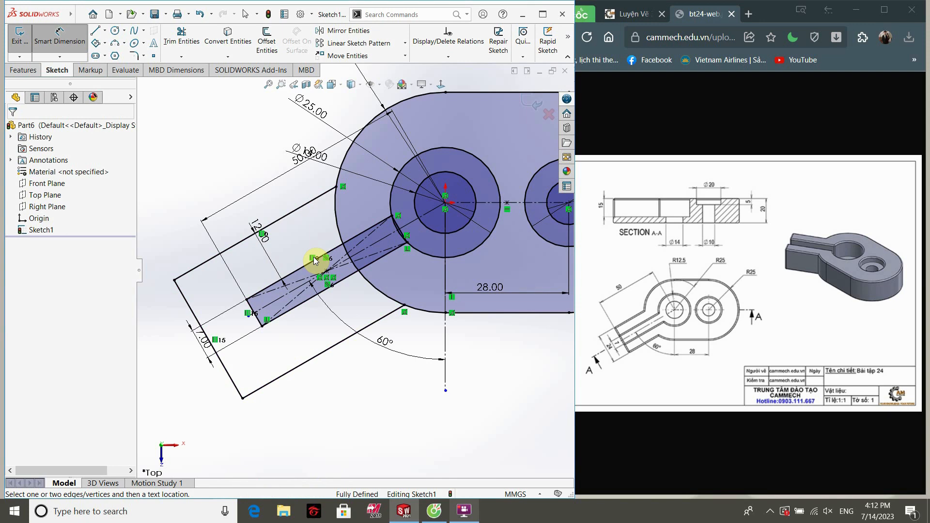
key("Escape")
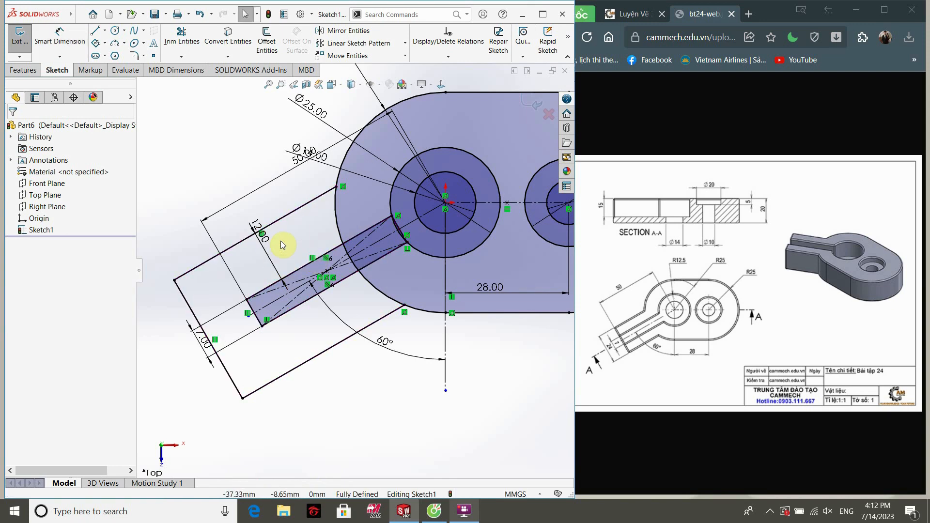
Delete the offset relation between the arm outline and the angled rectangle, and dimension the outline's outer end 50 mm from the origin.
left_click(314, 260)
key("Delete")
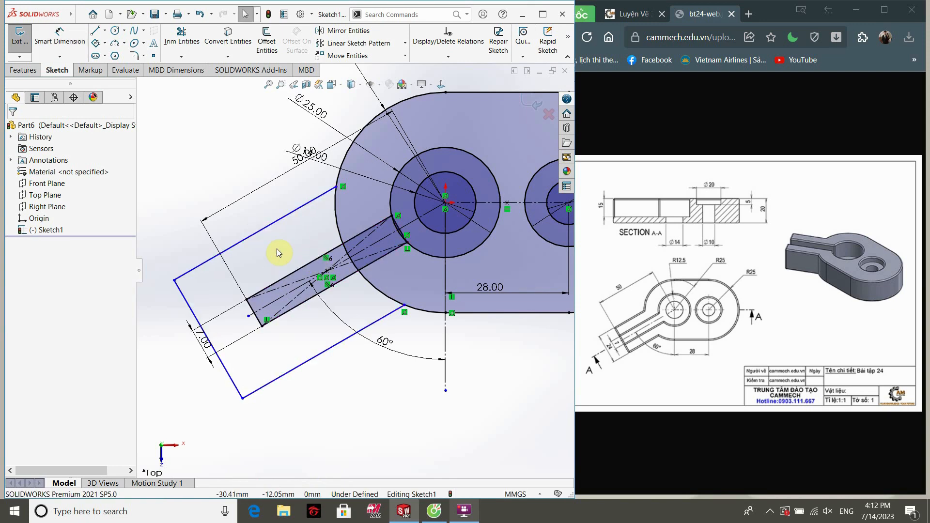
left_click(59, 37)
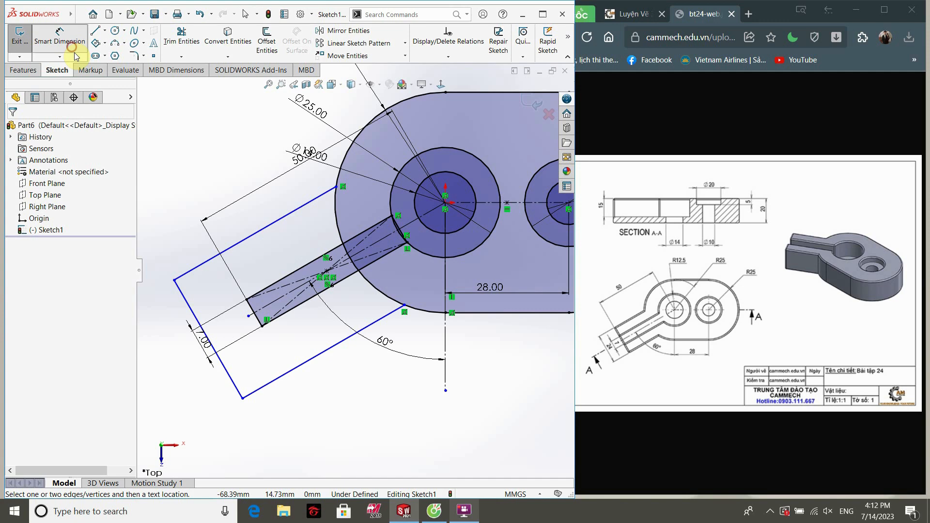
left_click(189, 304)
left_click(444, 202)
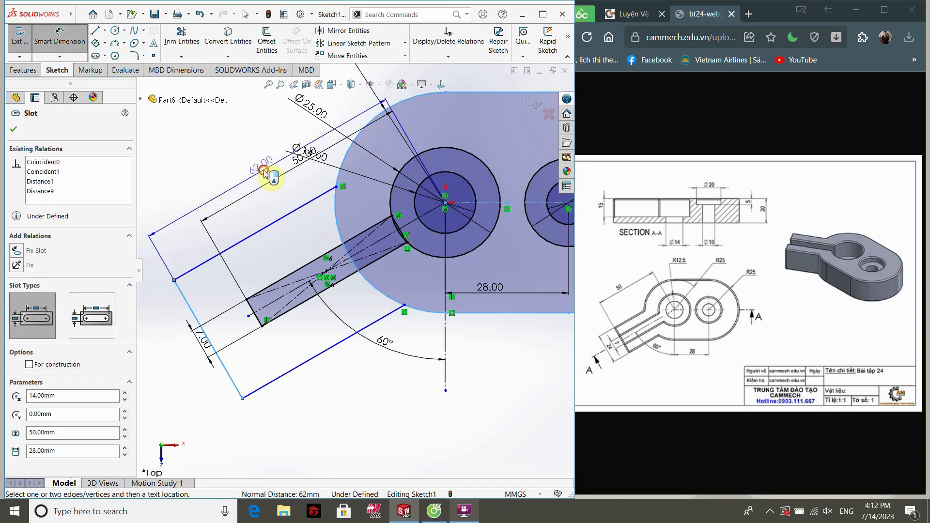
left_click(270, 177)
type("50")
key("Return")
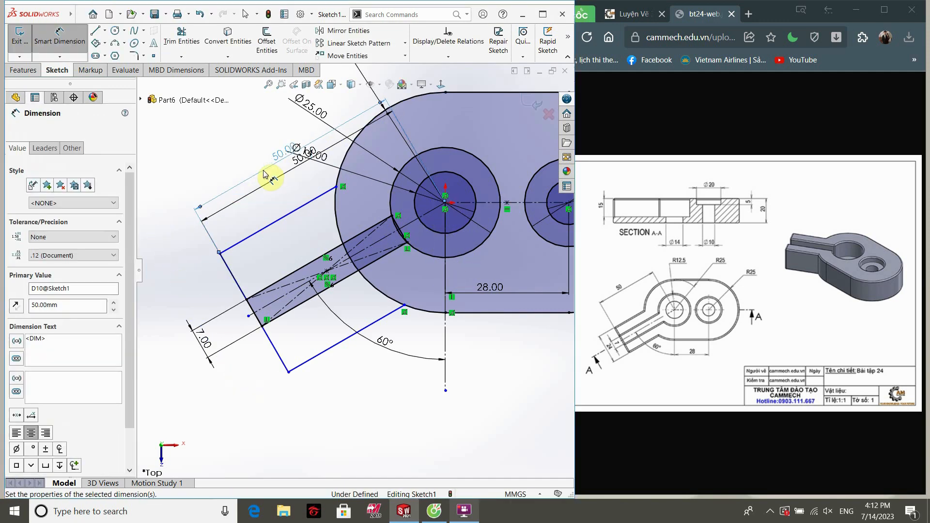
key("Escape")
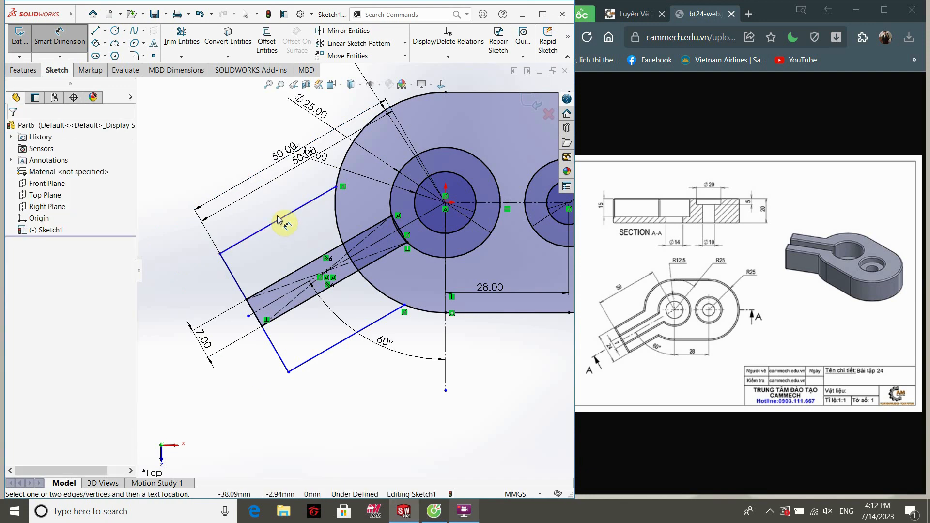
Dimension the arm outline's width between its two long sides to 24 mm.
left_click(279, 219)
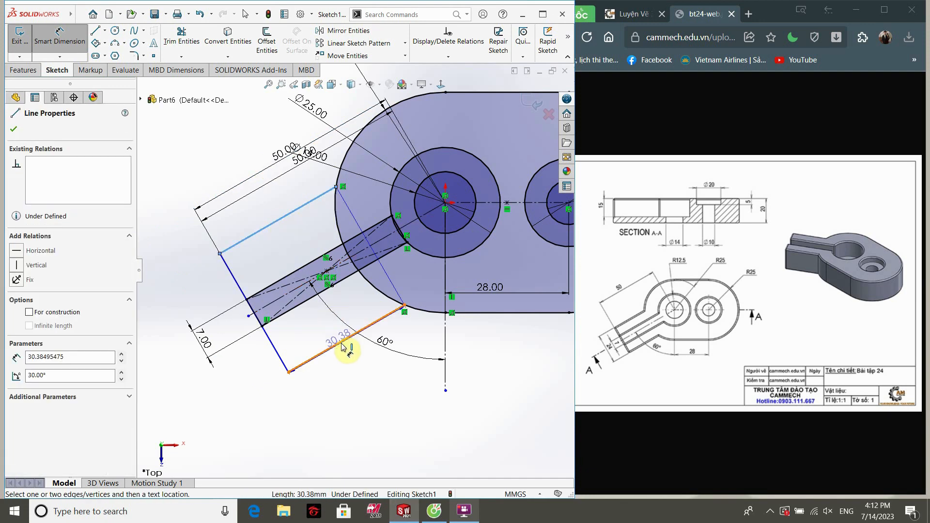
left_click(188, 364)
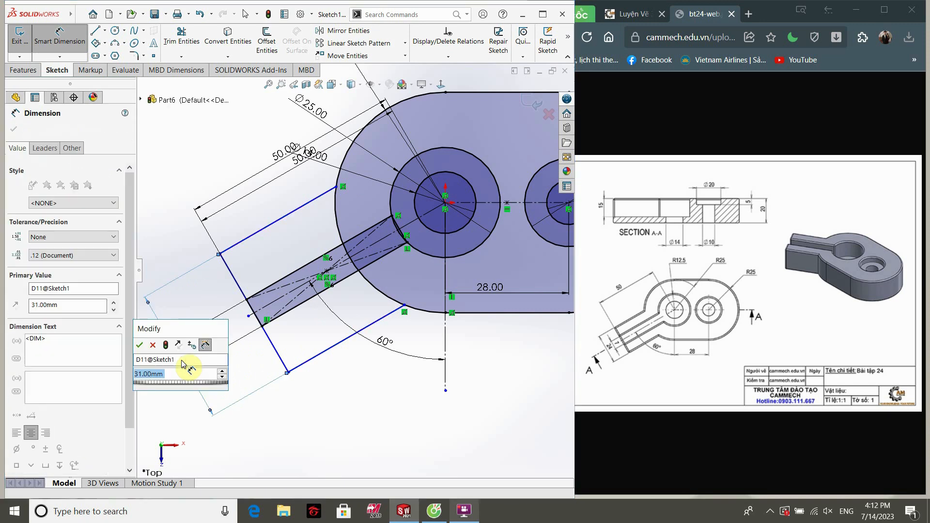
type("24")
key("Return")
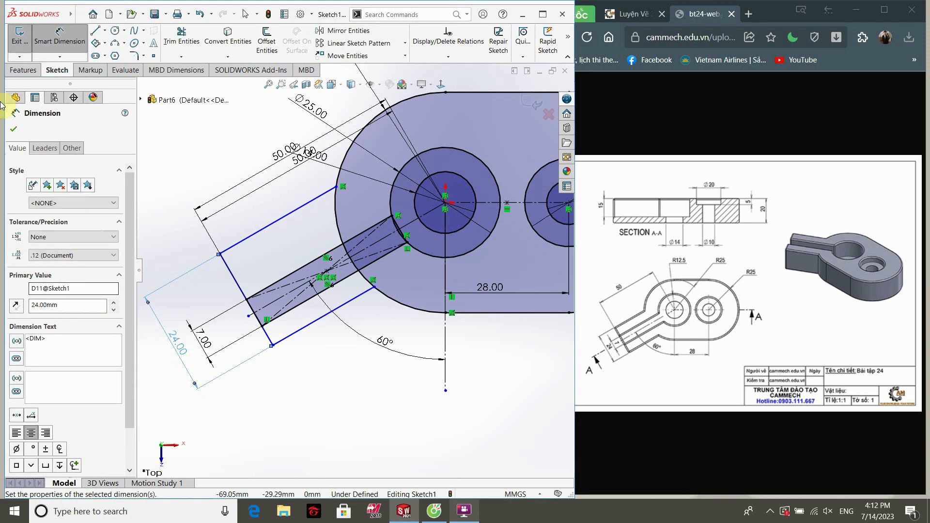
left_click(14, 130)
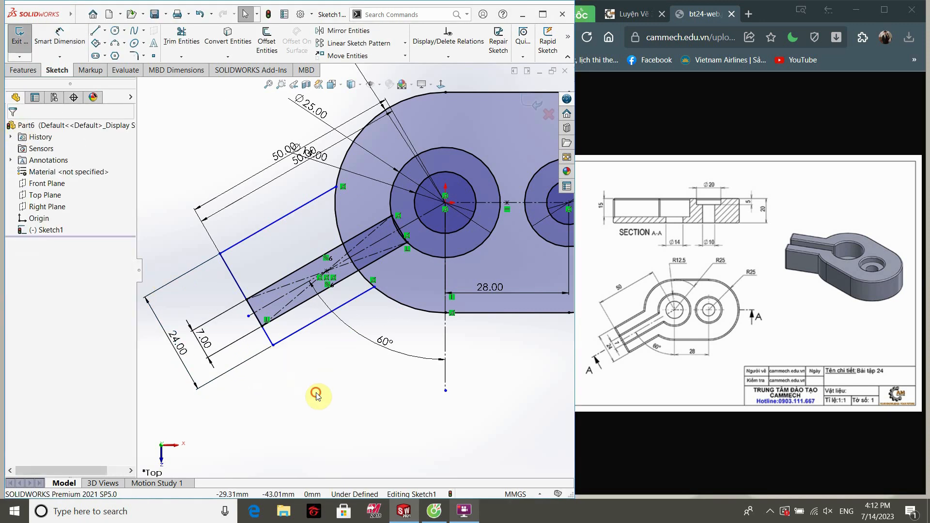
Make the arm outline's two long sides symmetric about the angled centerline.
left_click(250, 241)
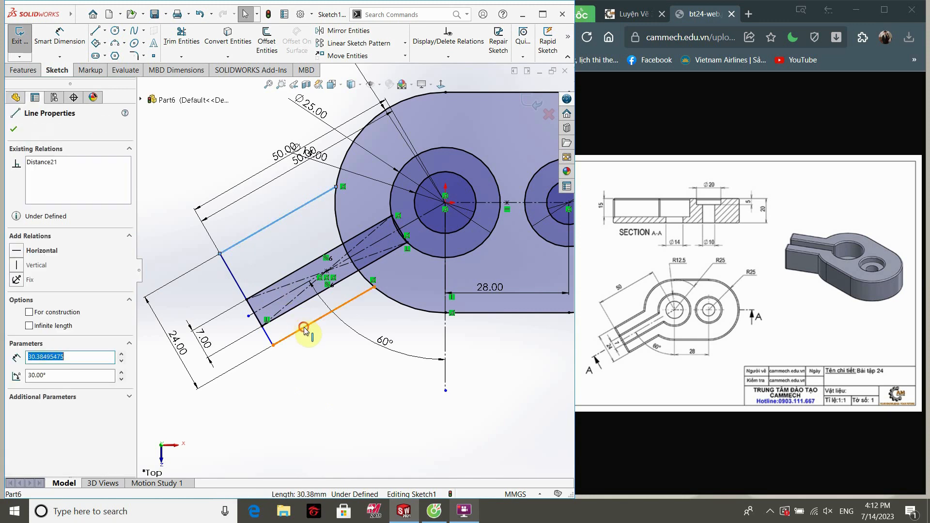
left_click(305, 331, "ctrl")
left_click(269, 305, "ctrl")
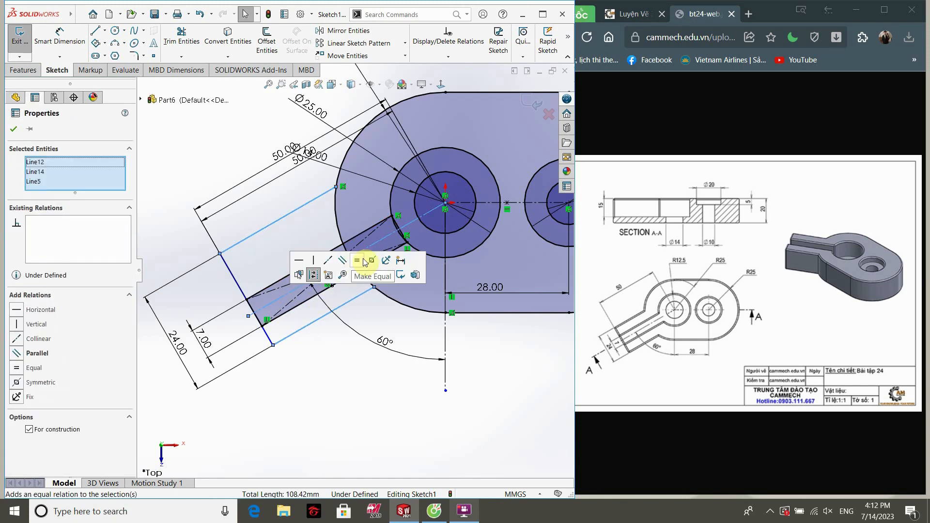
left_click(364, 262)
left_click(333, 375)
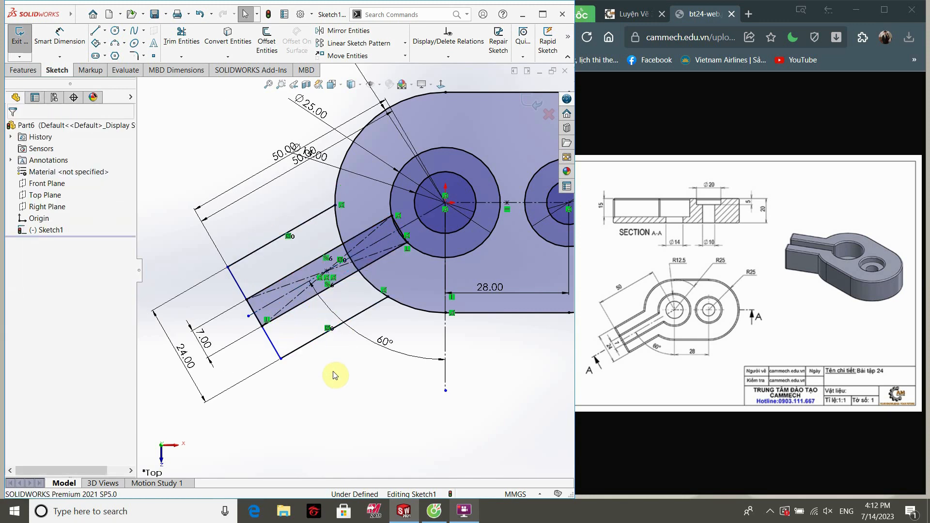
Make the arm outline's outer end line perpendicular to its lower long side.
left_click(270, 342)
left_click(303, 347, "ctrl")
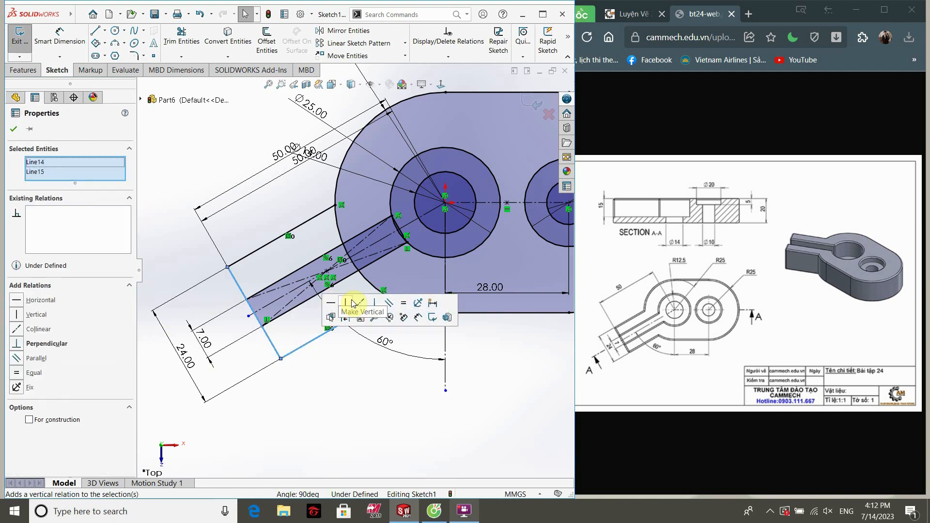
left_click(374, 303)
left_click(334, 388)
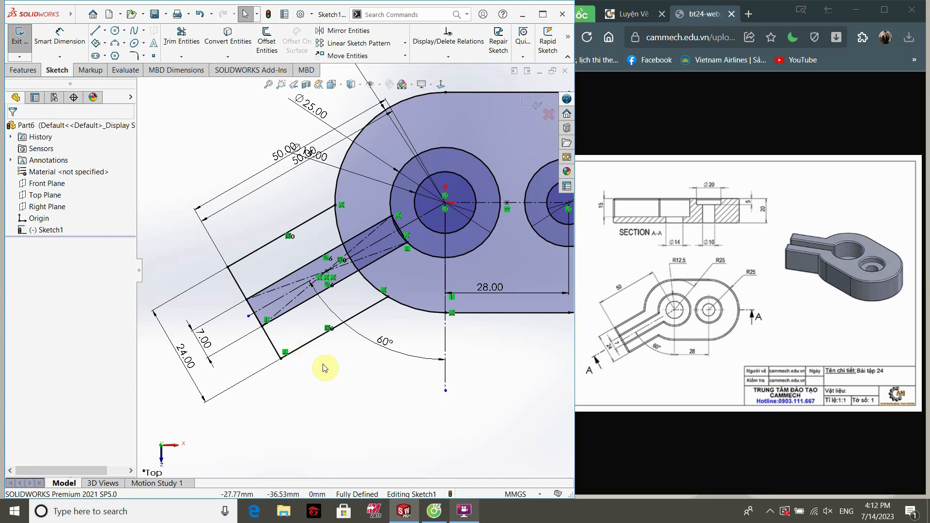
Convert the angled slot's short inner end line to construction geometry.
scroll(439, 224, "down", 6)
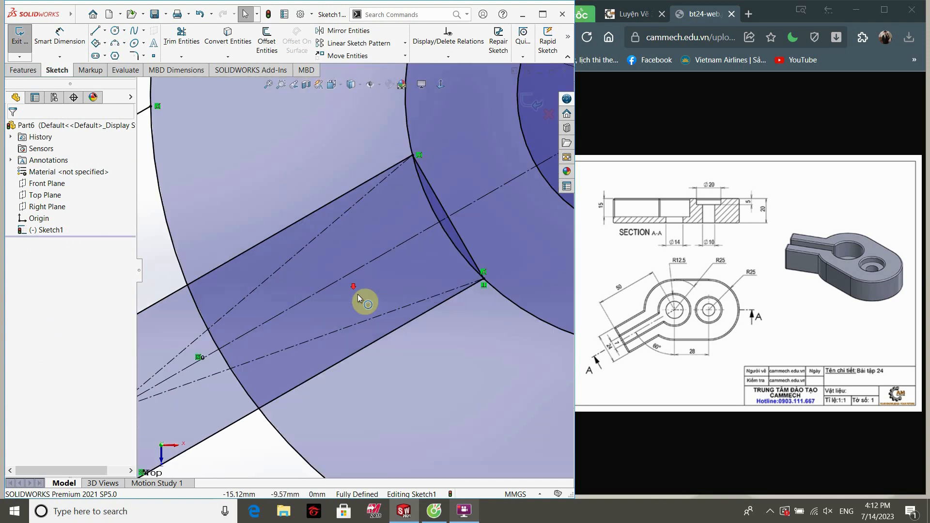
right_click(457, 182)
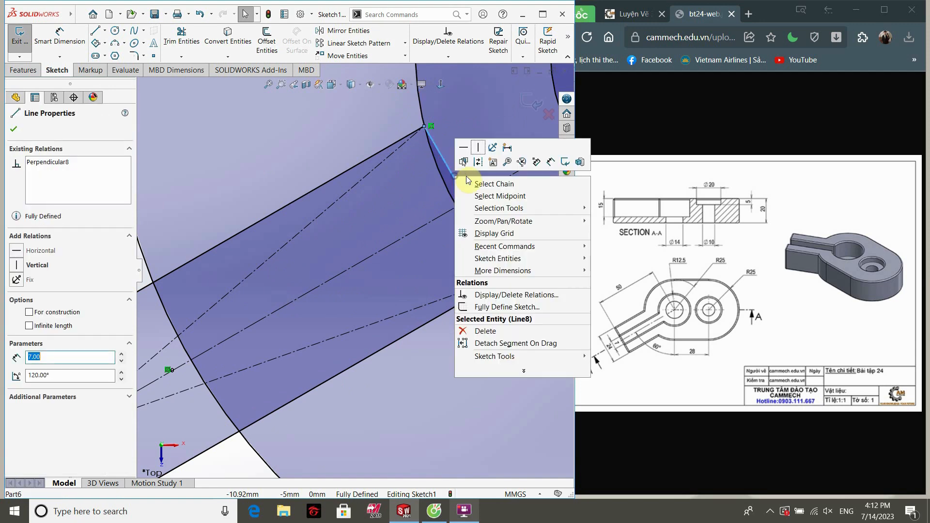
left_click(478, 162)
left_click(424, 388)
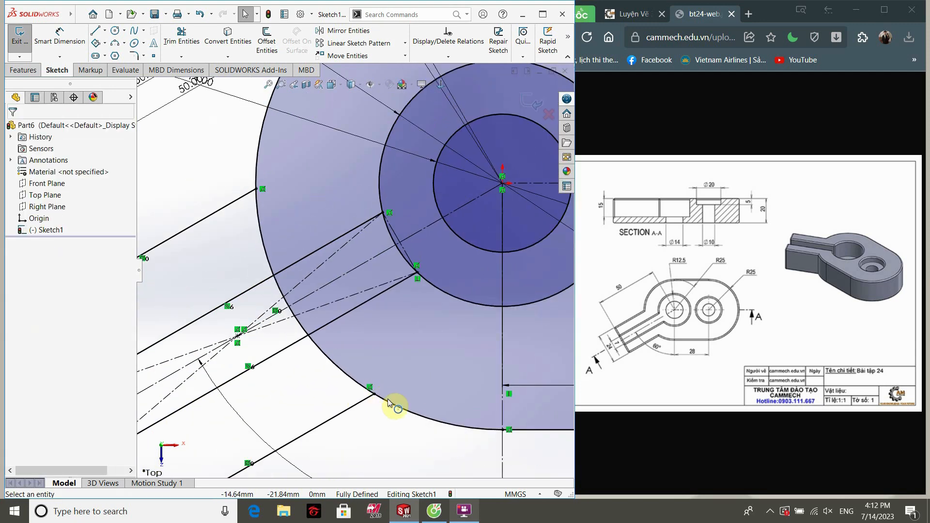
Trim away the short piece of the 25 mm circle that closes the slot's inner end.
left_click(182, 37)
scroll(355, 220, "down", 5)
left_click_drag(446, 269, 440, 344)
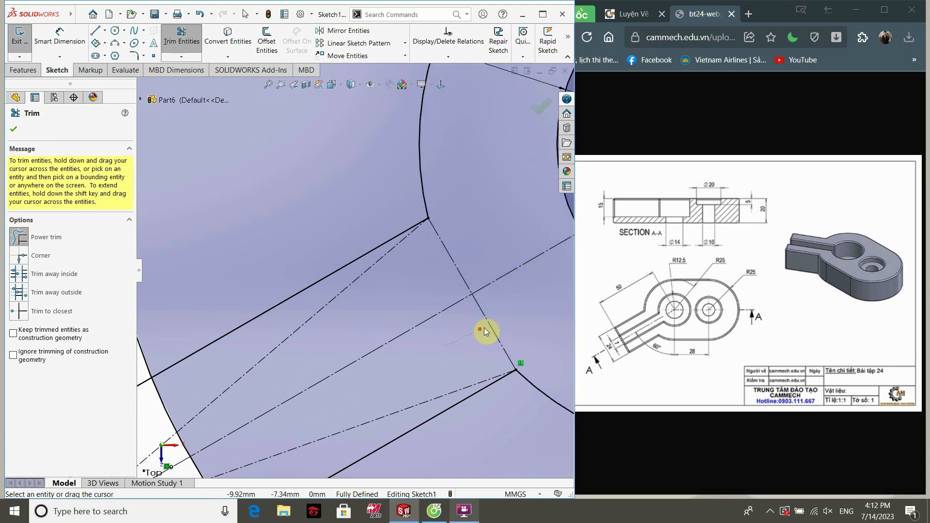
Trim away the pieces of the body's large arc that lie inside the arm outline and across the slot.
scroll(484, 327, "up", 4)
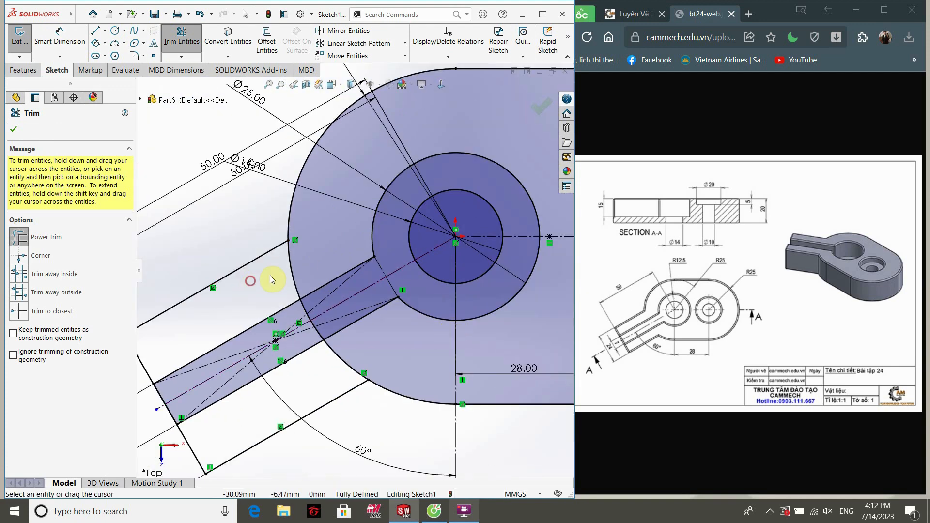
left_click_drag(251, 283, 318, 259)
left_click(492, 256)
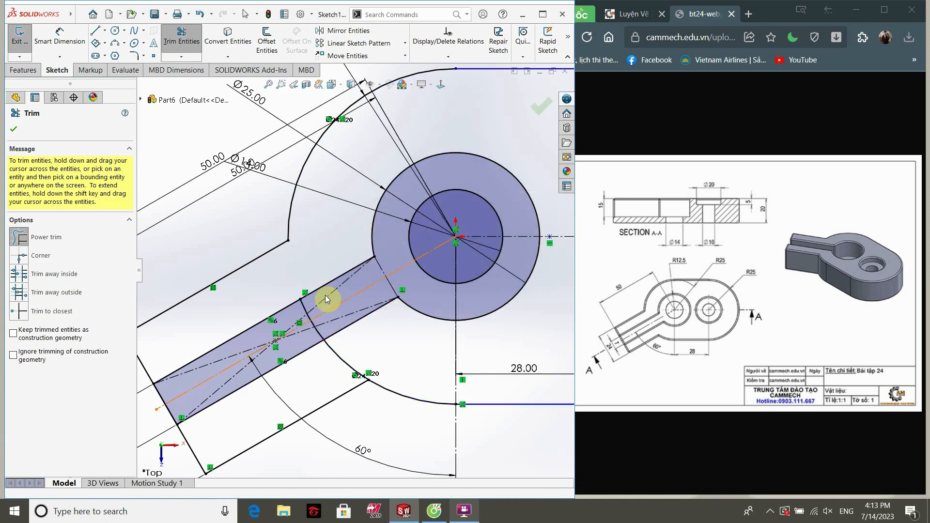
scroll(303, 327, "down", 5)
left_click_drag(289, 228, 338, 194)
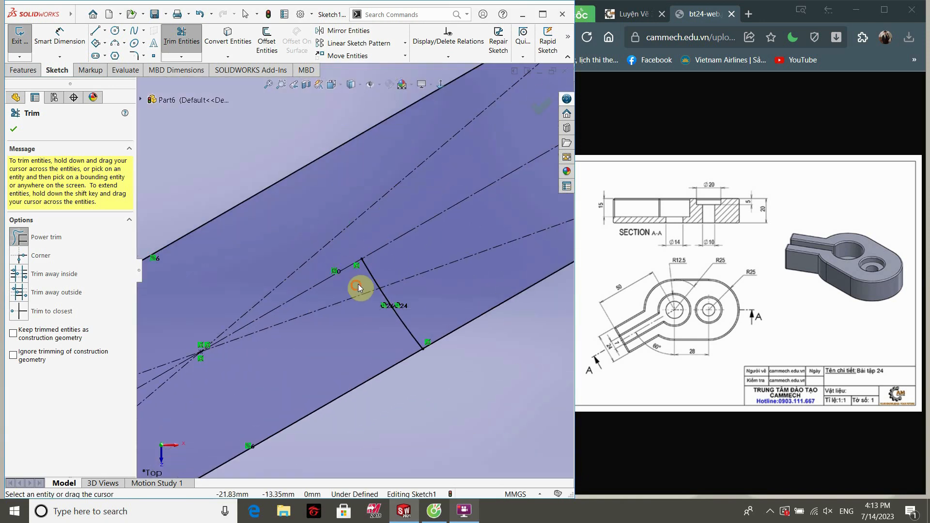
left_click(14, 131)
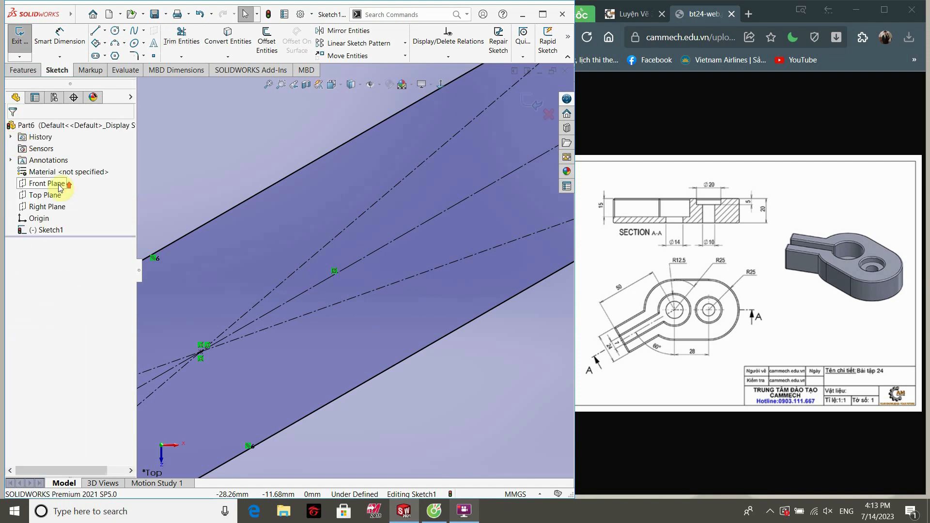
Make the body's right end arc tangent to both the upper and lower horizontal lines.
scroll(326, 265, "up", 8)
scroll(444, 217, "down", 3)
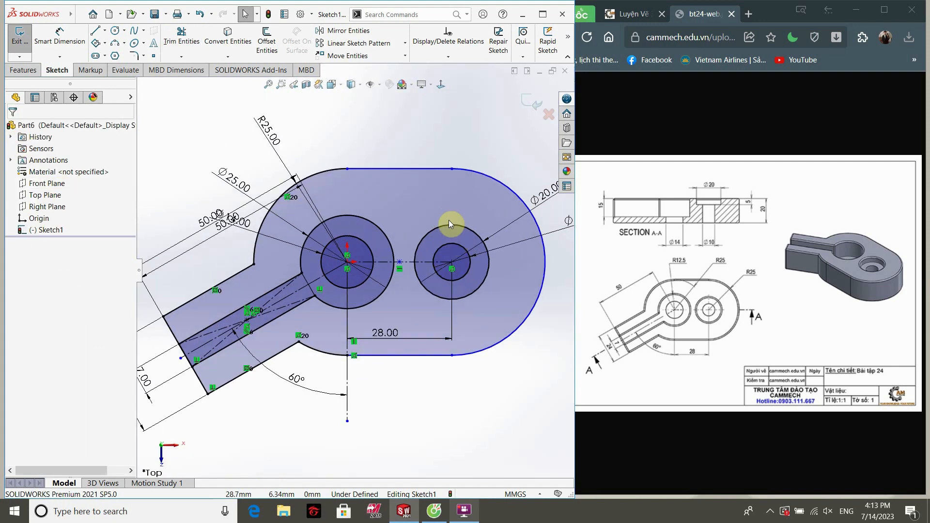
left_click(429, 169)
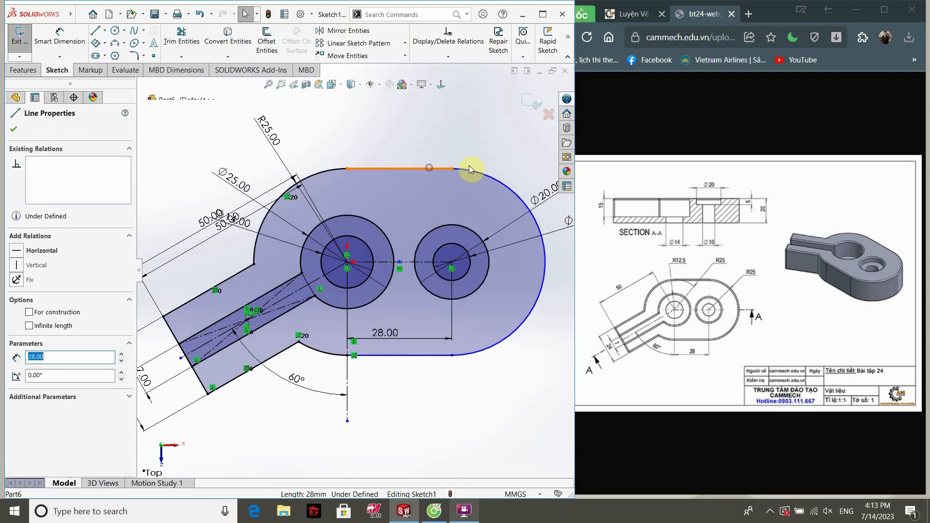
left_click(475, 172, "ctrl")
left_click(501, 128)
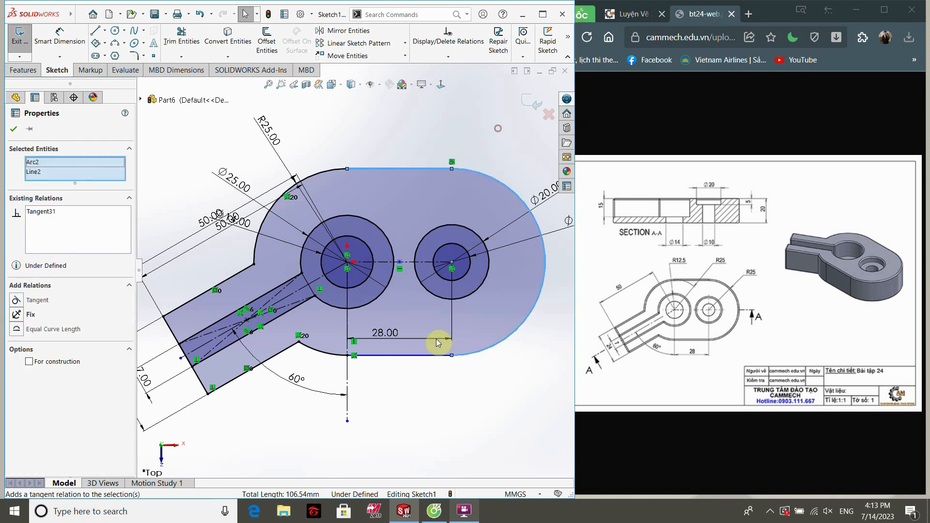
left_click(428, 398)
left_click(469, 351)
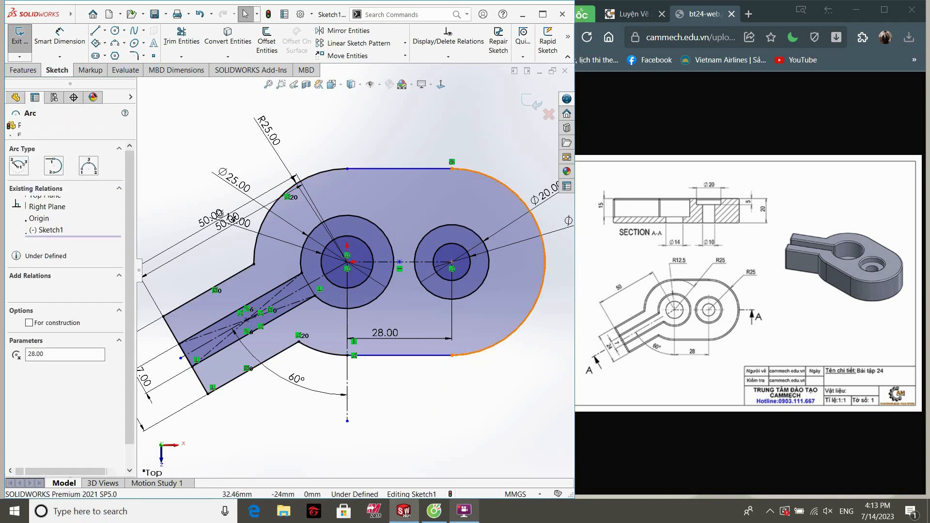
left_click(432, 359, "ctrl")
left_click(459, 317)
left_click(421, 395)
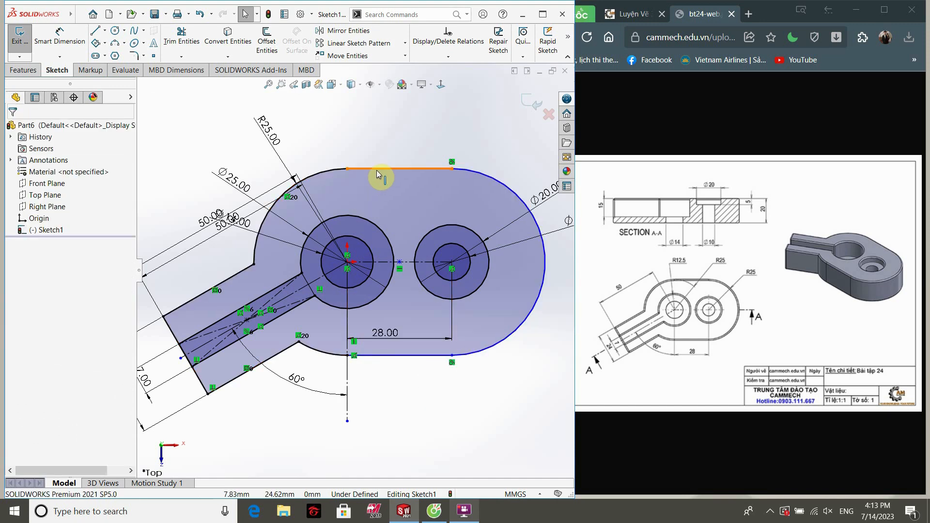
Make the body's upper-left and lower-left arcs tangent to their adjoining horizontal lines.
left_click(347, 170)
left_click(328, 175, "ctrl")
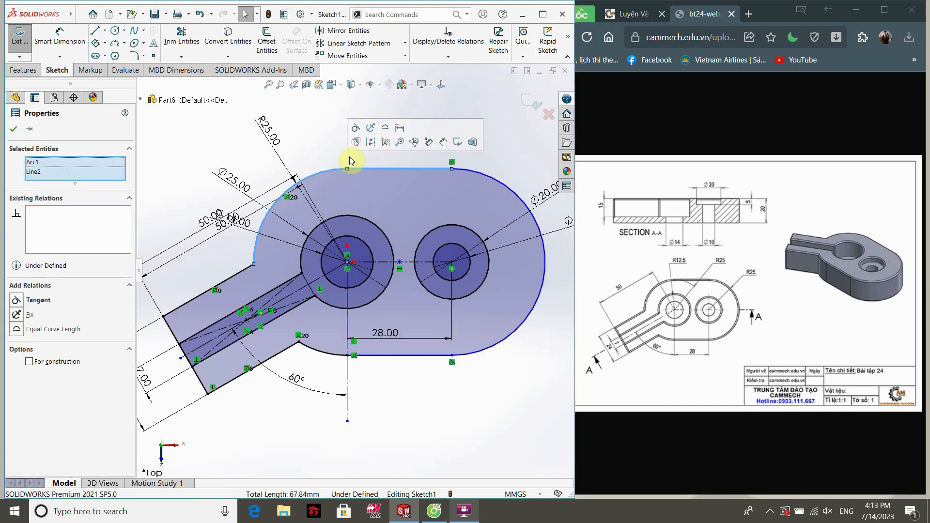
left_click(357, 128)
left_click(424, 399)
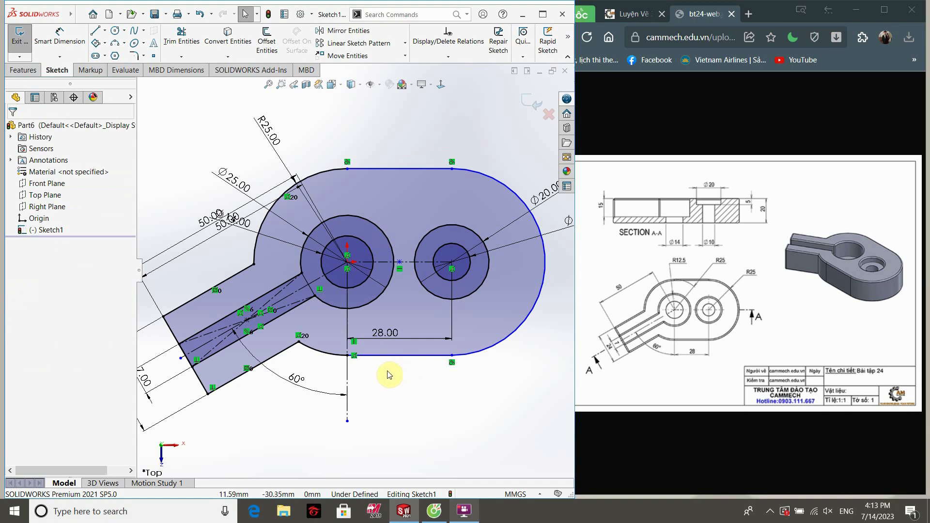
left_click(382, 351)
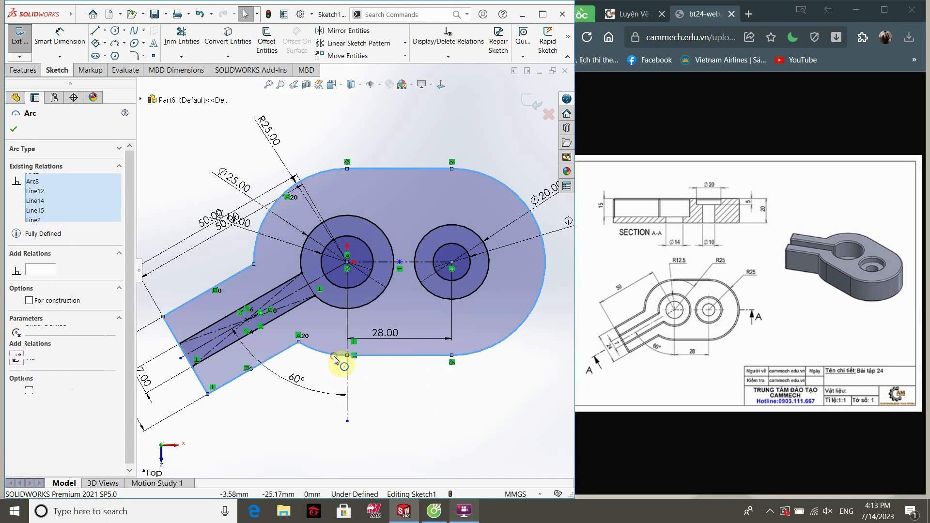
left_click(393, 395)
left_click(323, 357)
left_click(388, 355, "ctrl")
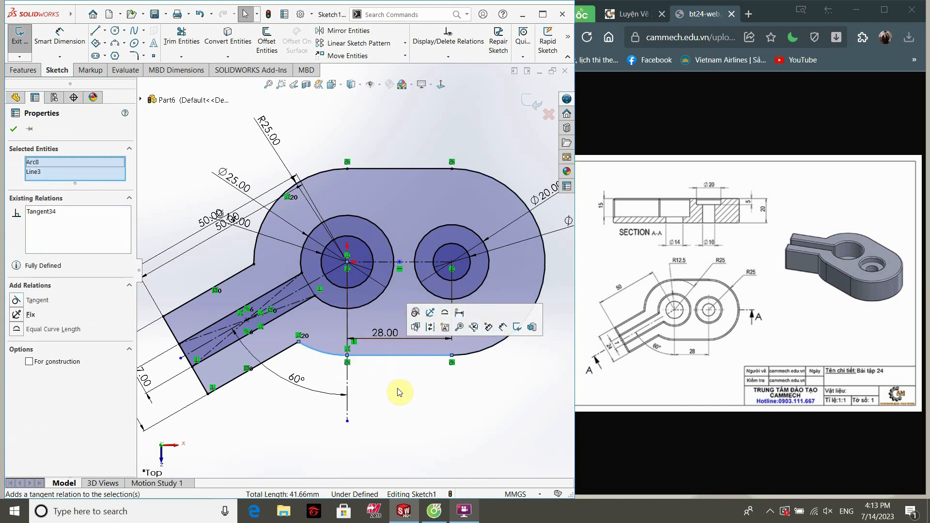
left_click(414, 312)
left_click(426, 370)
Extrude the body-and-arm region together with the ring around the 10 mm hole to a blind depth of 20 mm.
key("f")
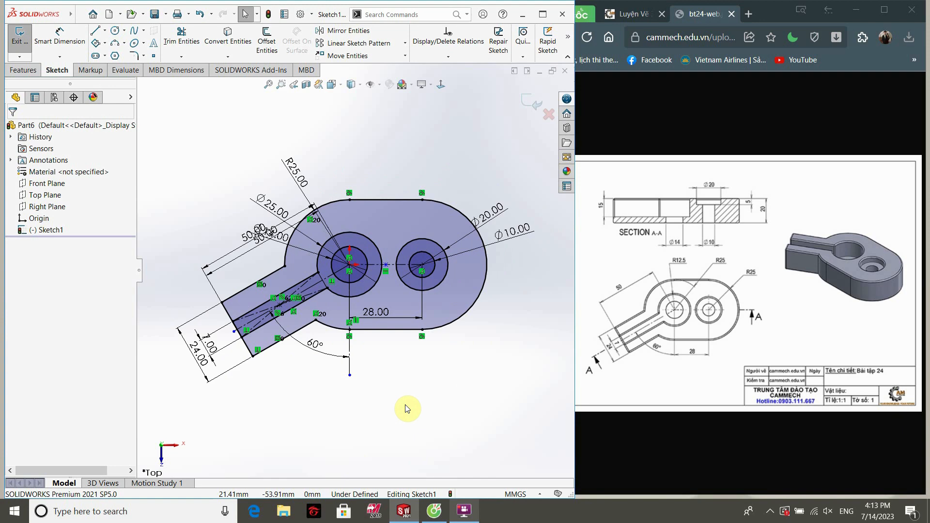
left_click(34, 72)
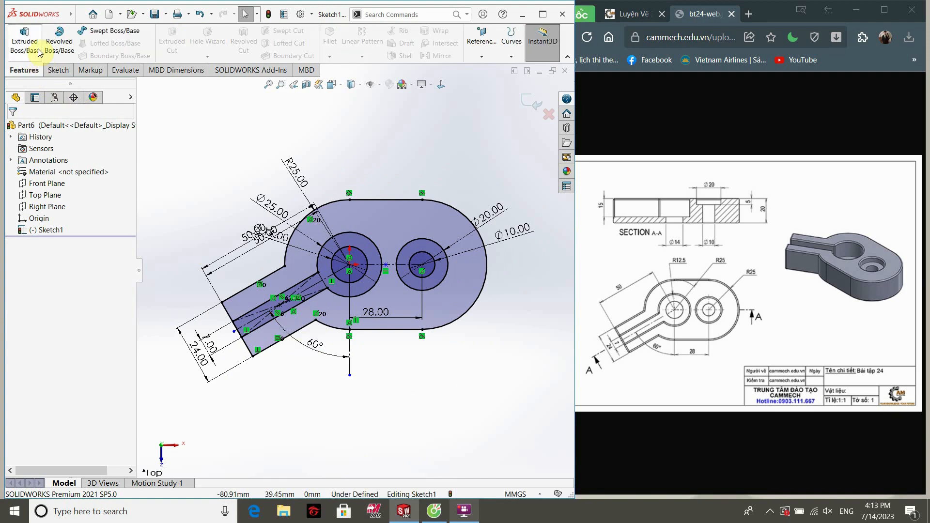
left_click(39, 51)
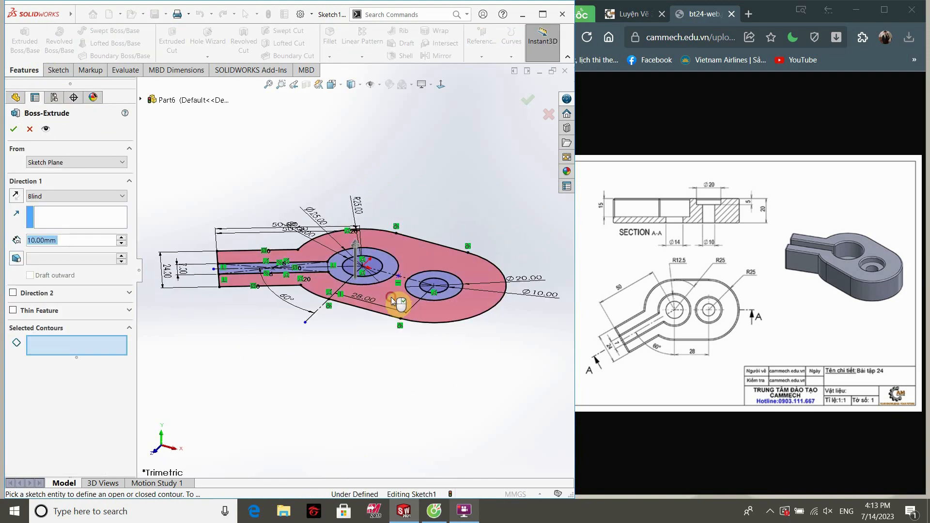
left_click(391, 297)
left_click(276, 293)
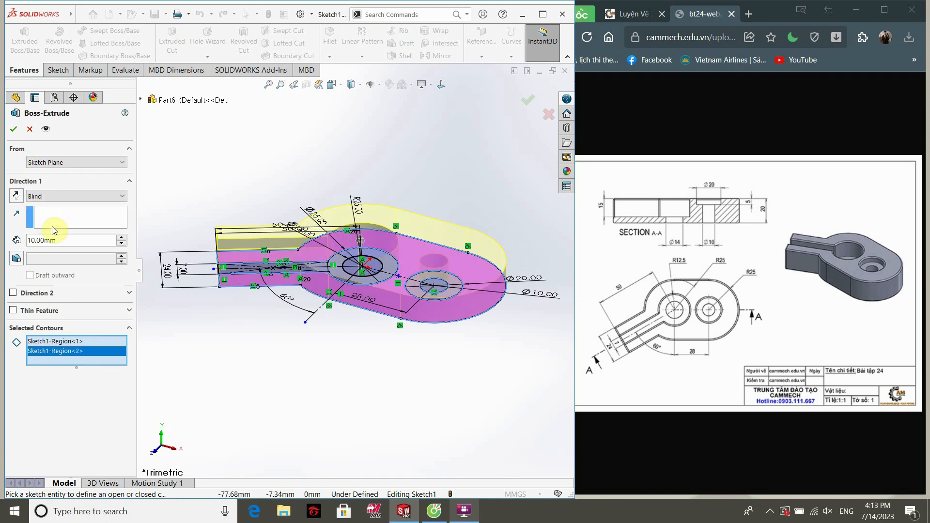
type("20")
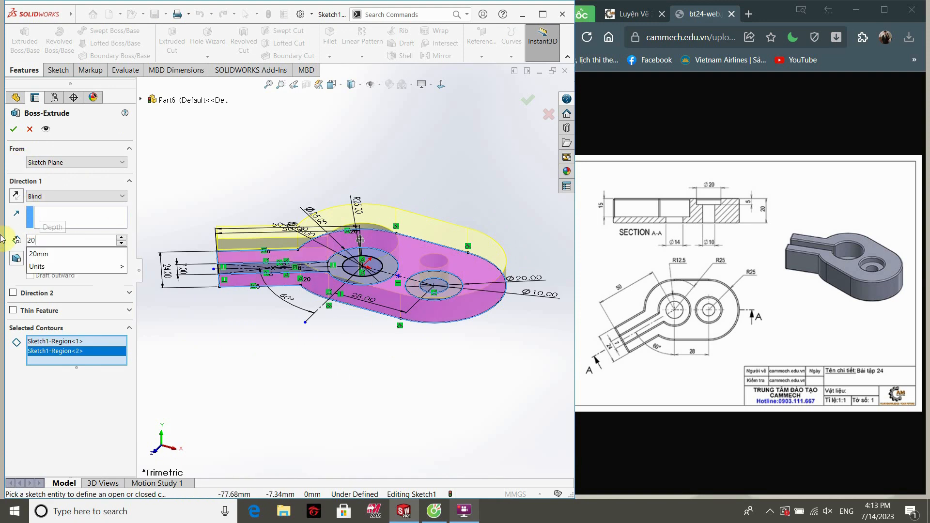
key("Return")
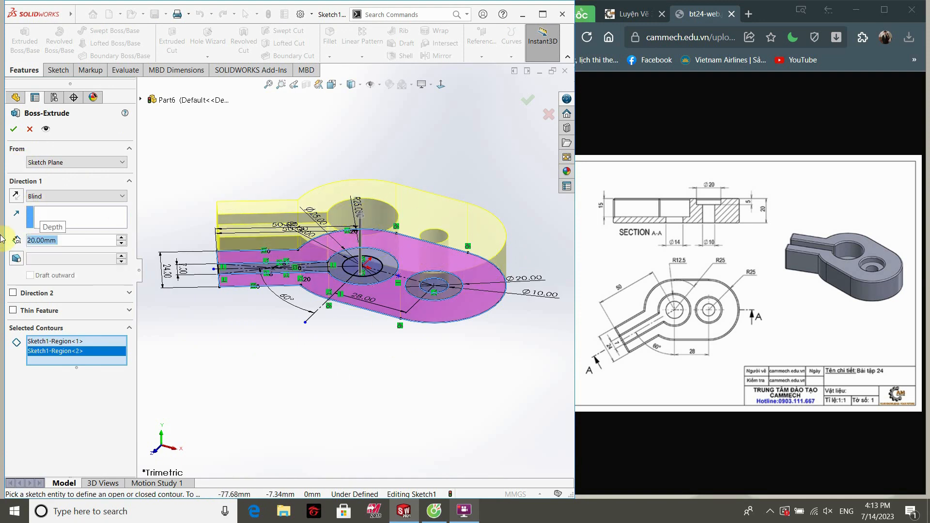
left_click(12, 130)
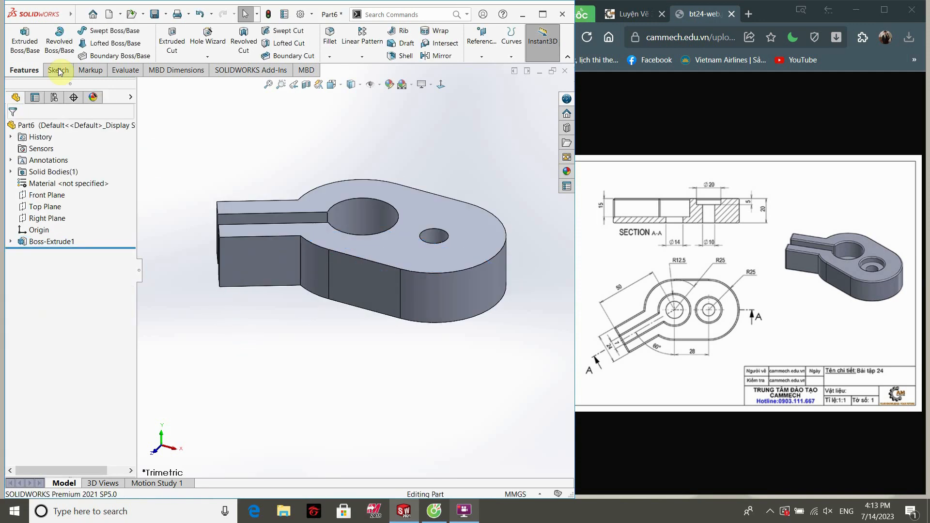
Extrude the sketch's slot region and the ring around the 14 mm hole to a blind depth of 5 mm.
left_click(37, 50)
left_click(139, 100)
left_click(152, 216)
left_click(191, 228)
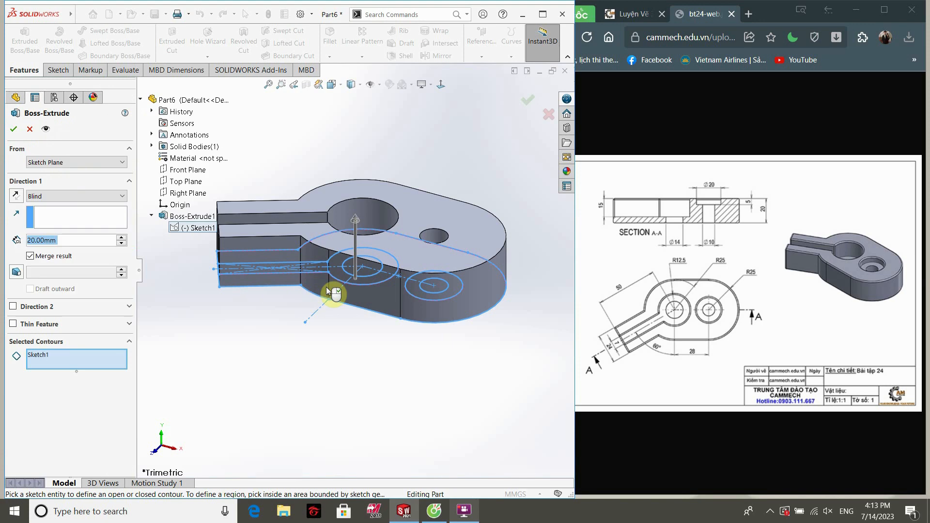
left_click(338, 277)
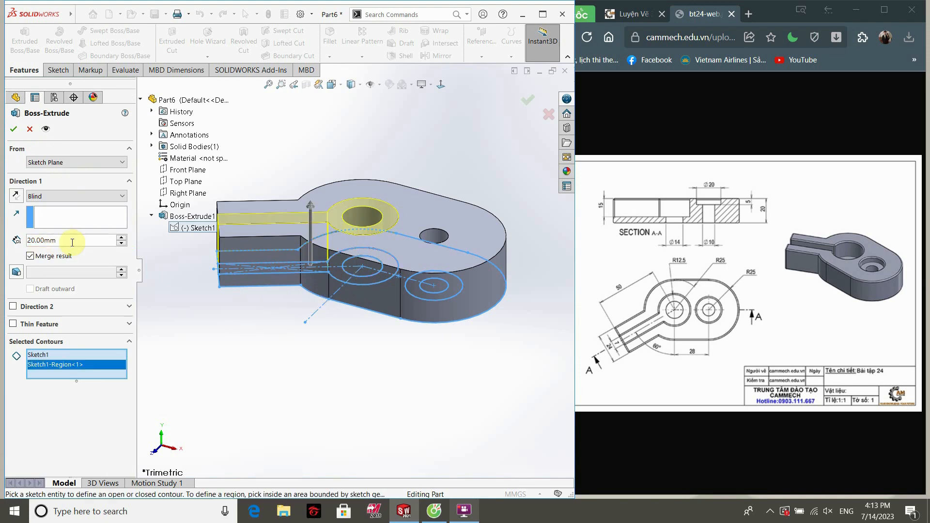
type("5")
key("Return")
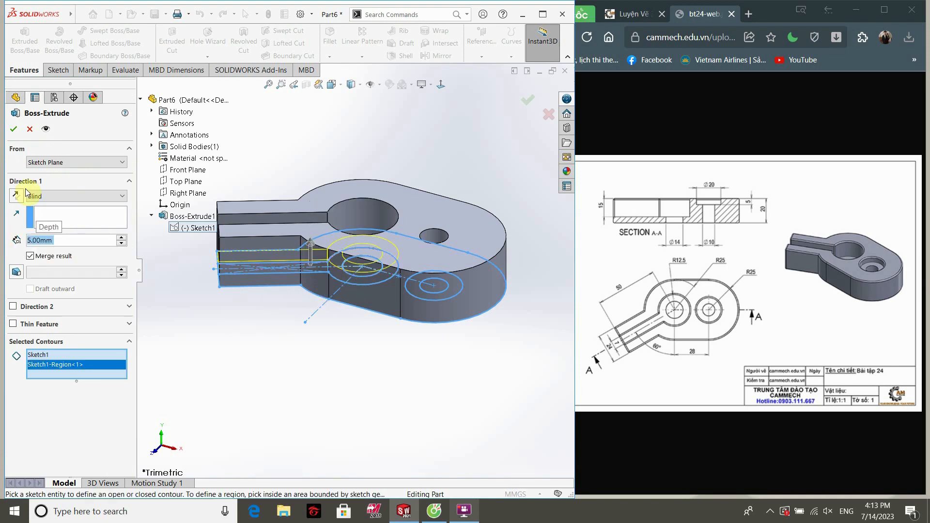
left_click(11, 129)
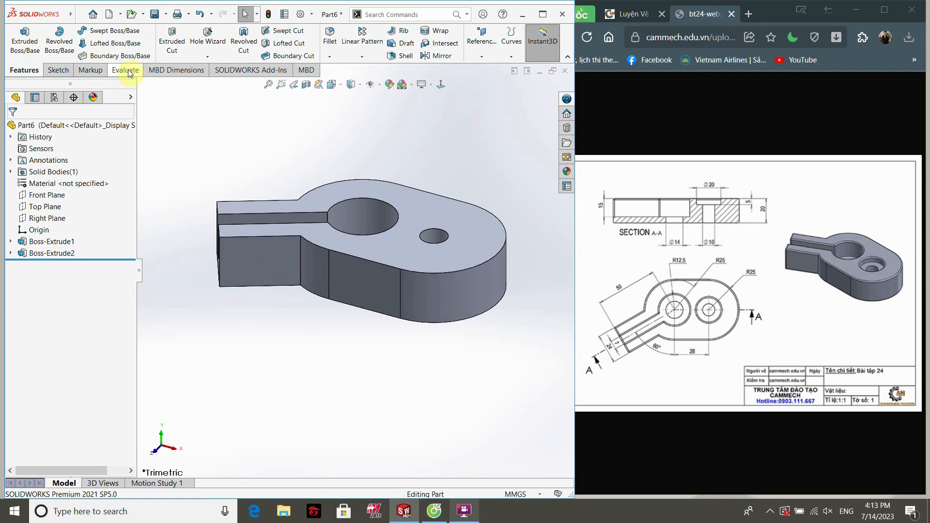
Cut the ring between the 10 mm and 20 mm circles 5 mm deep, starting from the part's top face, using the existing sketch.
left_click(172, 43)
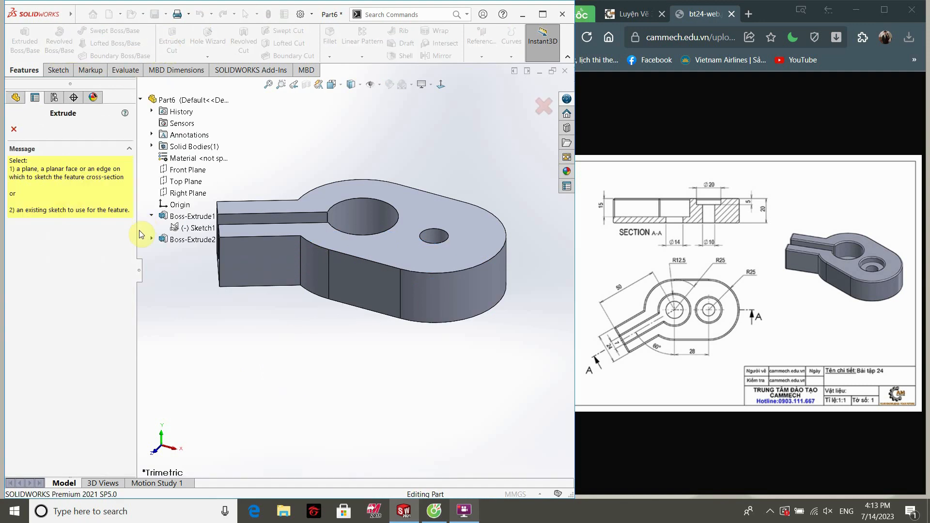
left_click(191, 228)
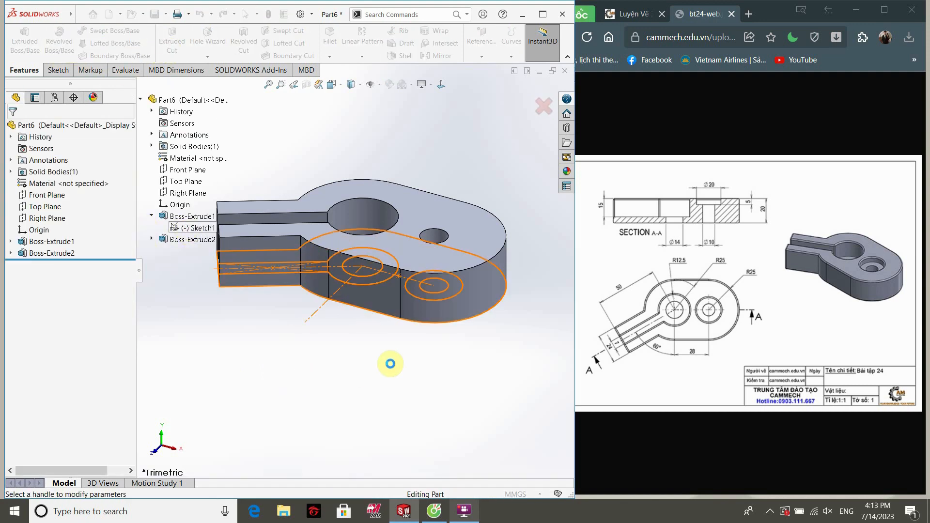
left_click(446, 295)
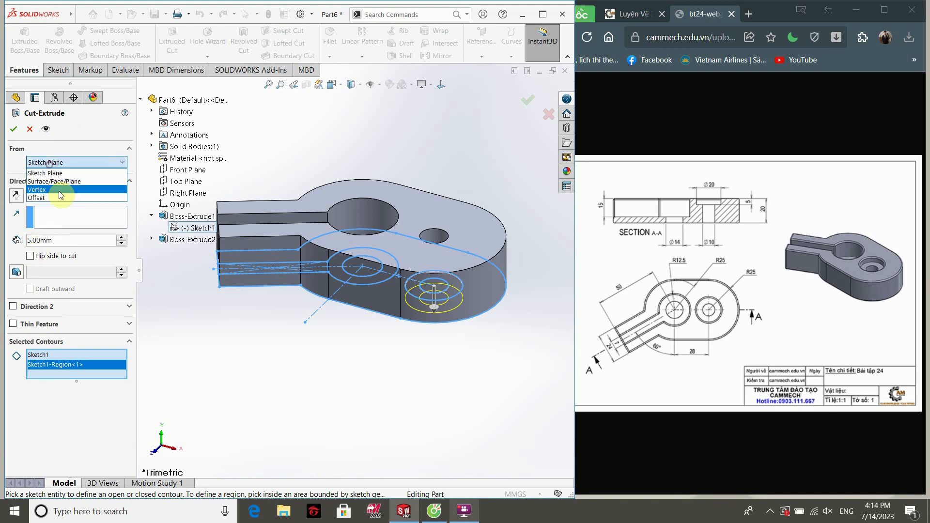
left_click(53, 169)
left_click(465, 213)
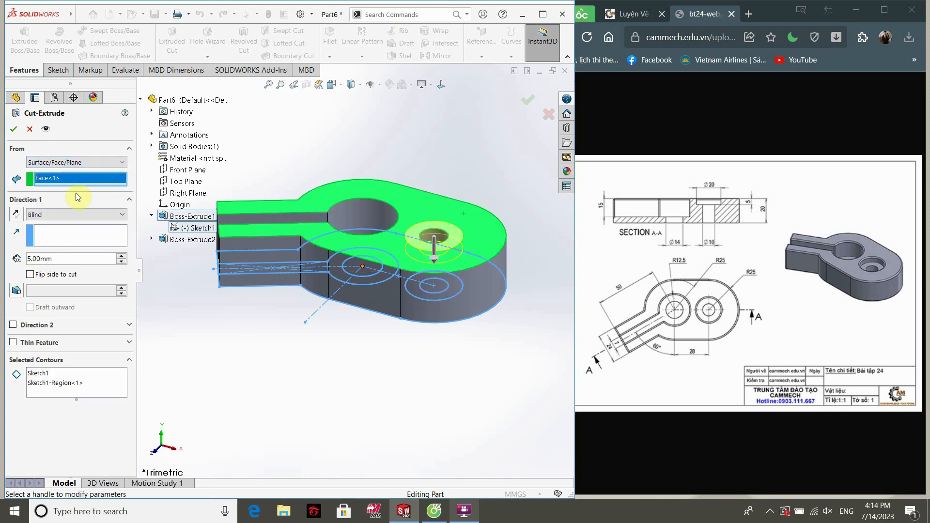
left_click(14, 130)
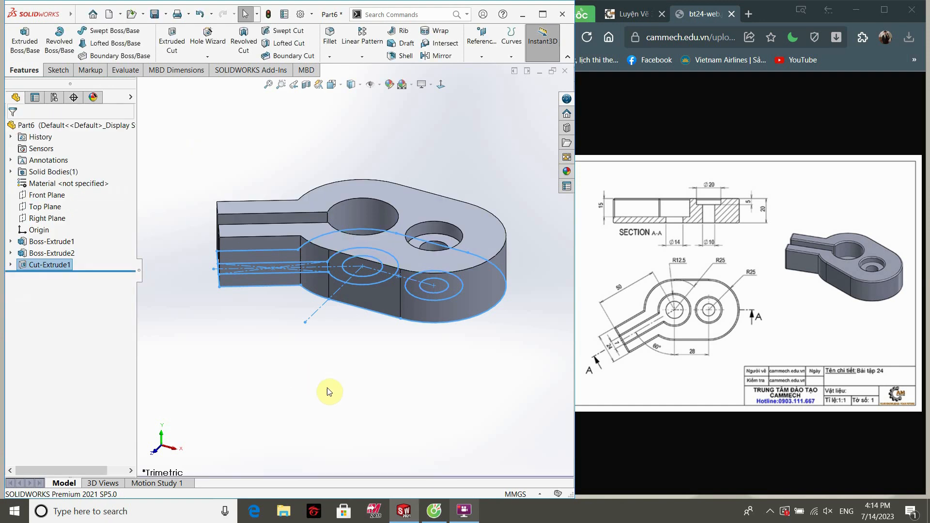
Set up a 1 mm, 45° chamfer on the top face, the recess and counterbore rims, and the vertical corners where slot meets recess.
left_click(330, 57)
left_click(342, 82)
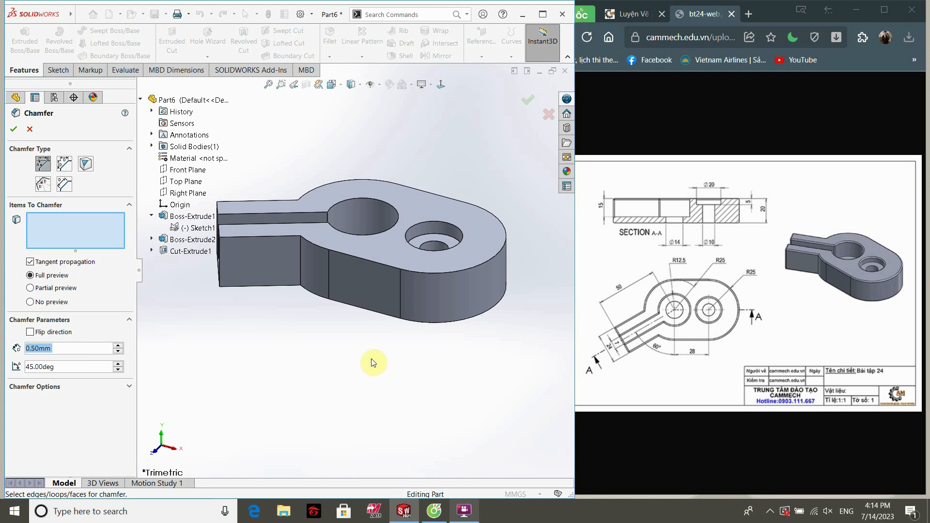
scroll(355, 370, "up", 2)
scroll(351, 214, "down", 2)
middle_click_drag(340, 246, 383, 348)
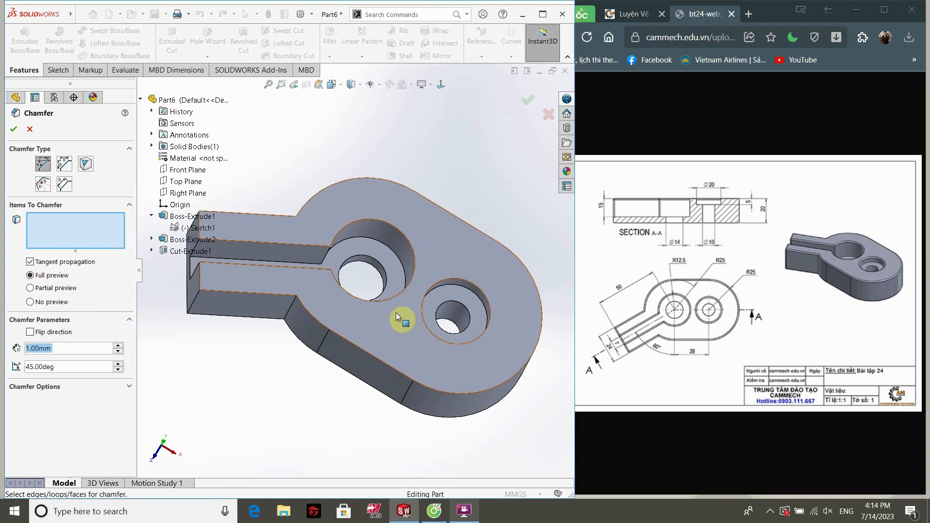
left_click(408, 290)
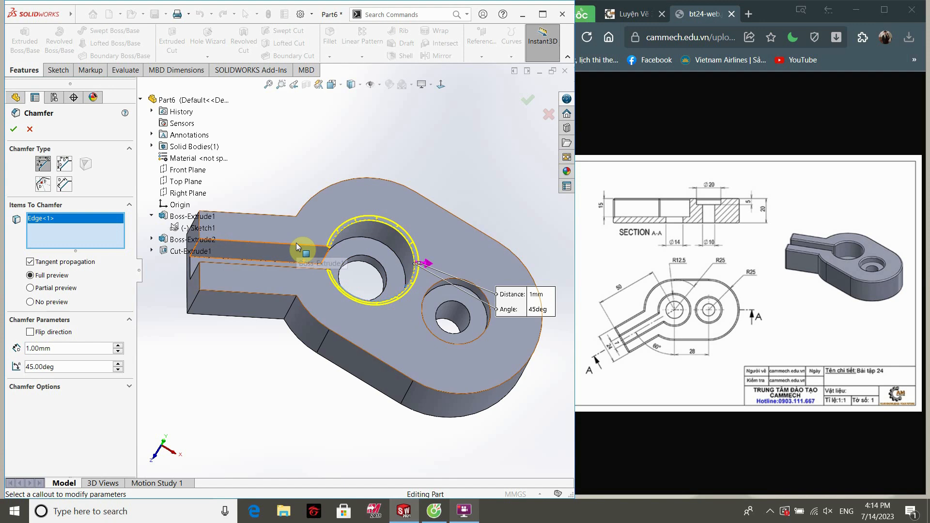
left_click(297, 240)
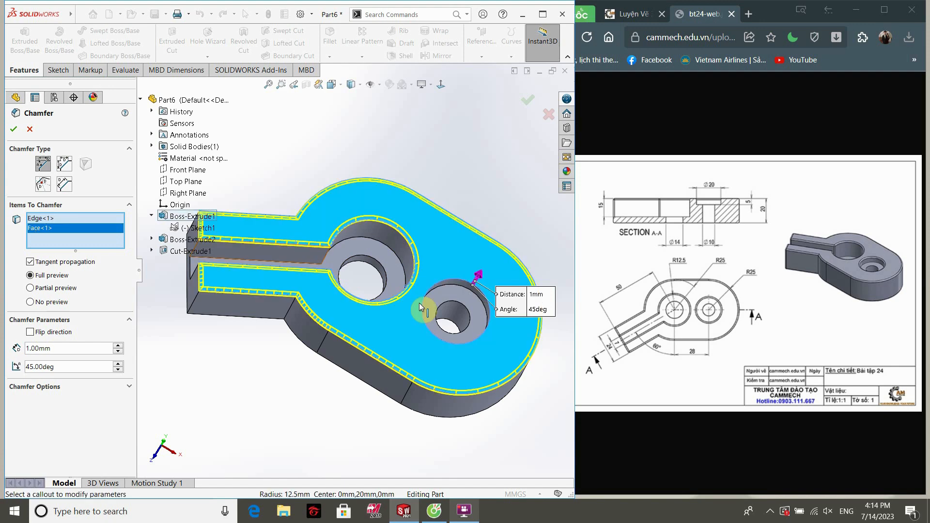
left_click(457, 281)
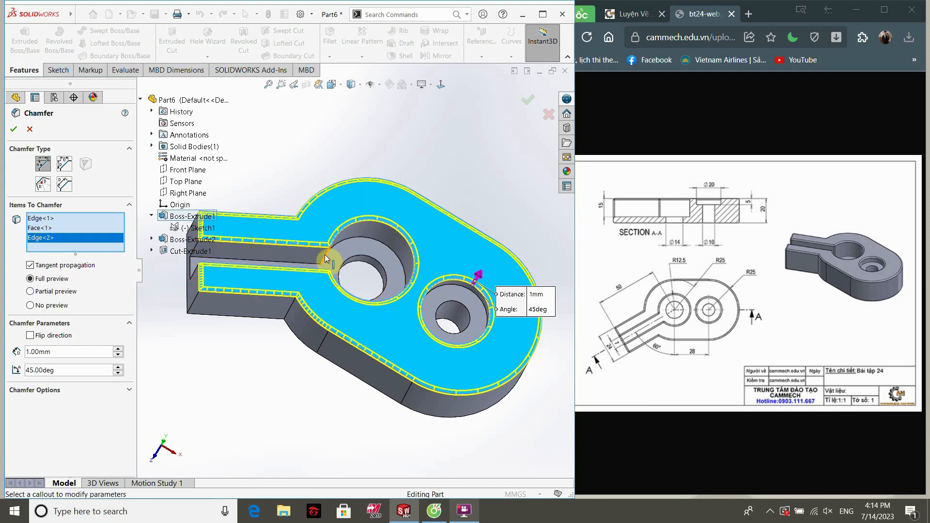
left_click(325, 255)
scroll(315, 278, "down", 4)
middle_click_drag(329, 280, 333, 305)
left_click(374, 273)
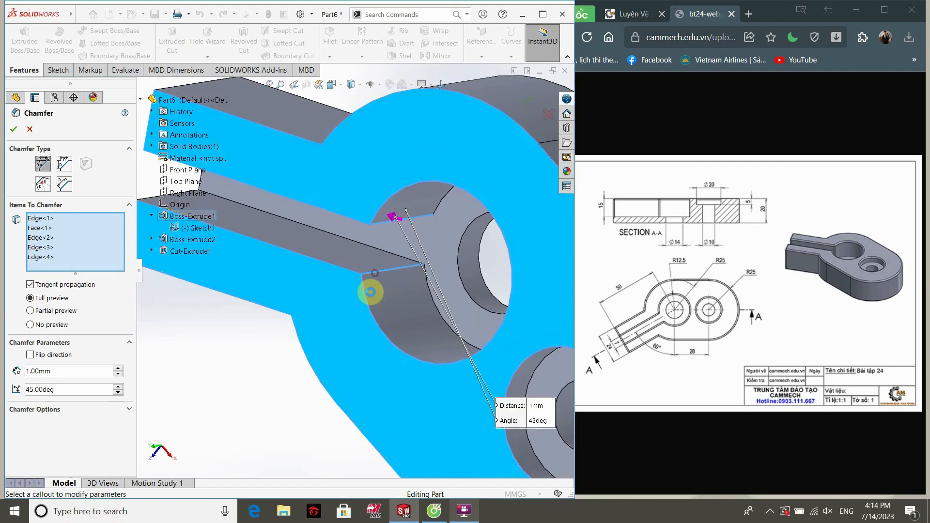
Add the slot-mouth edges and the outer vertical edges of the arm's end to the 1 mm chamfer and complete it.
scroll(370, 292, "up", 4)
middle_click_drag(279, 343, 257, 289)
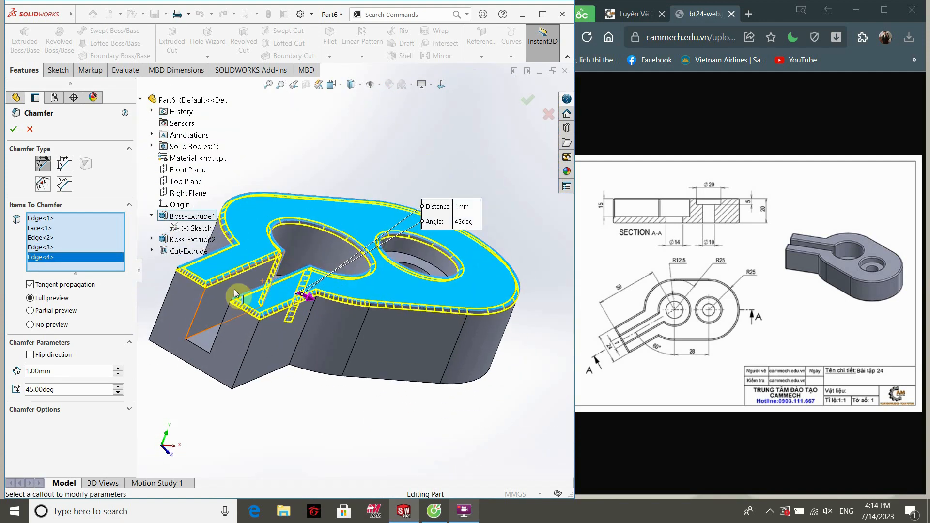
left_click(197, 307)
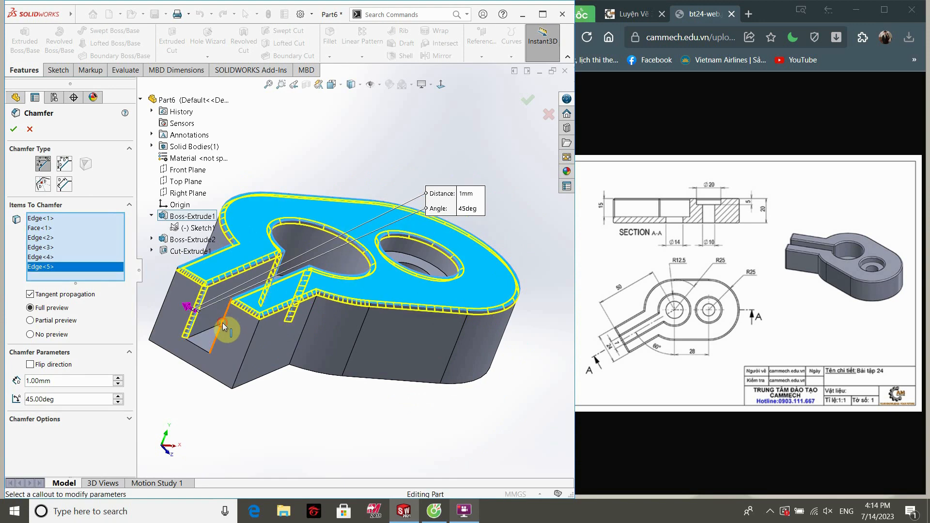
left_click(224, 328)
left_click(198, 348)
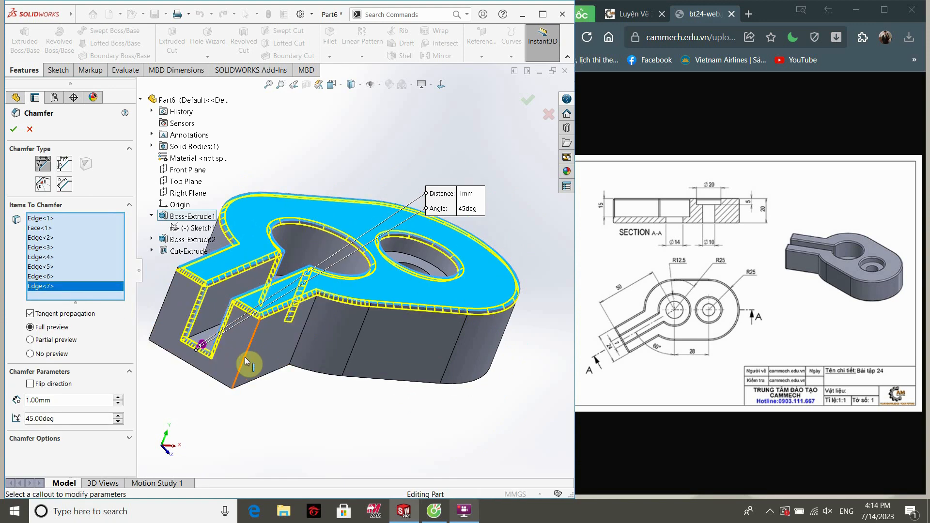
left_click(245, 361)
middle_click_drag(246, 363, 310, 385)
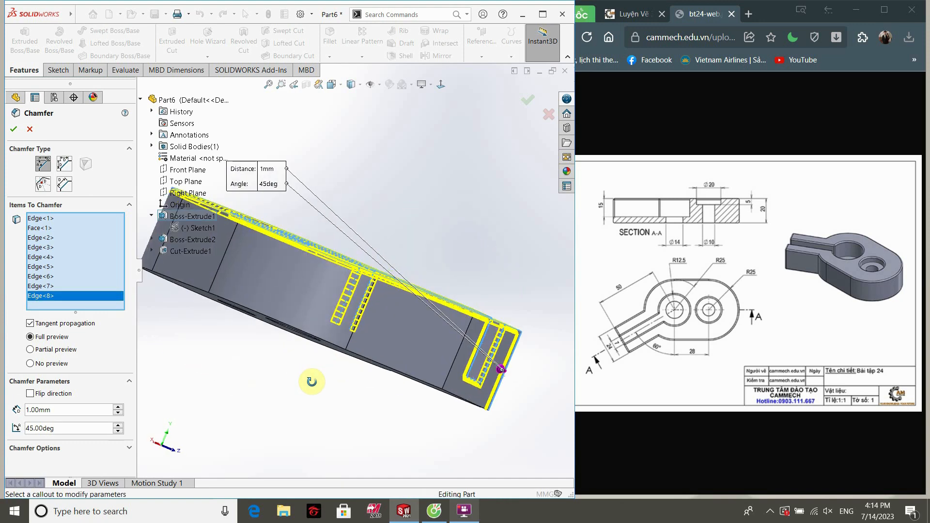
left_click(449, 380)
middle_click_drag(450, 379, 224, 333)
scroll(391, 291, "down", 3)
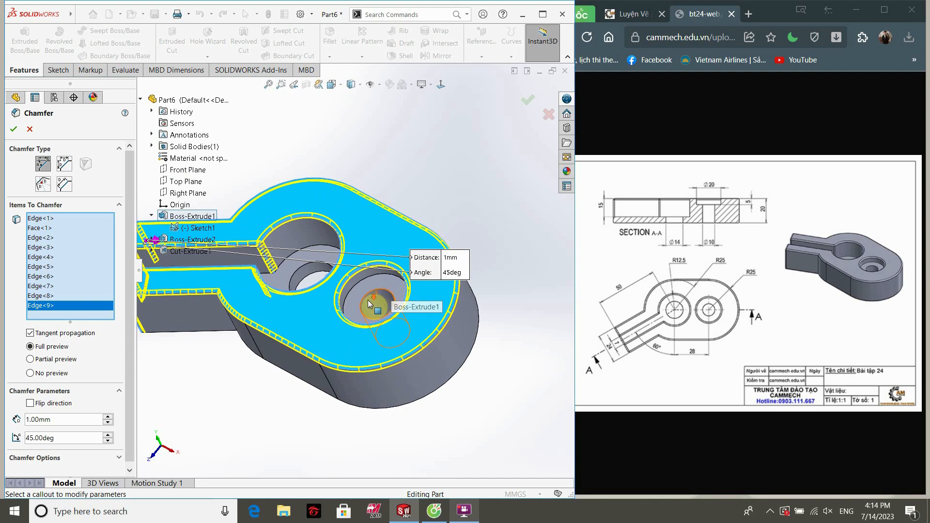
scroll(368, 304, "down", 2)
left_click(16, 131)
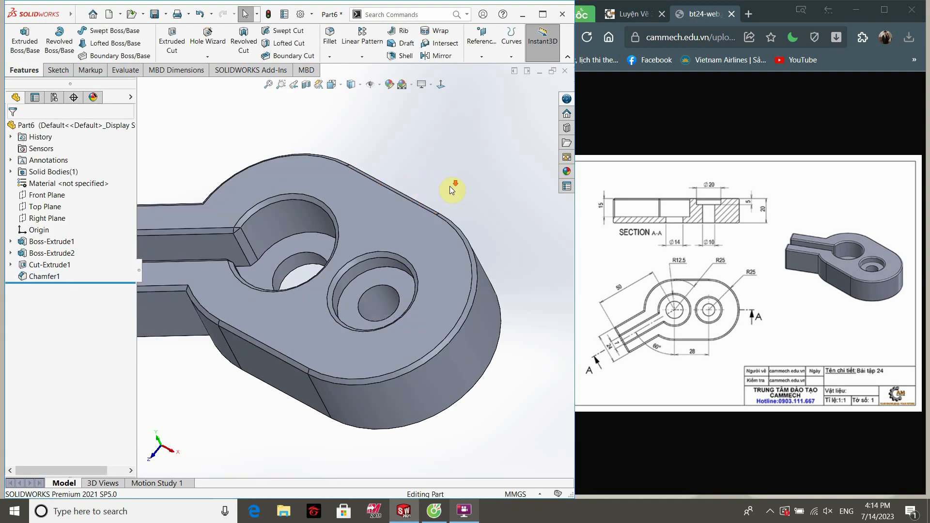
Delete the chamfer feature from the part.
scroll(449, 187, "down", 2)
scroll(451, 193, "up", 4)
middle_click_drag(446, 197, 373, 193)
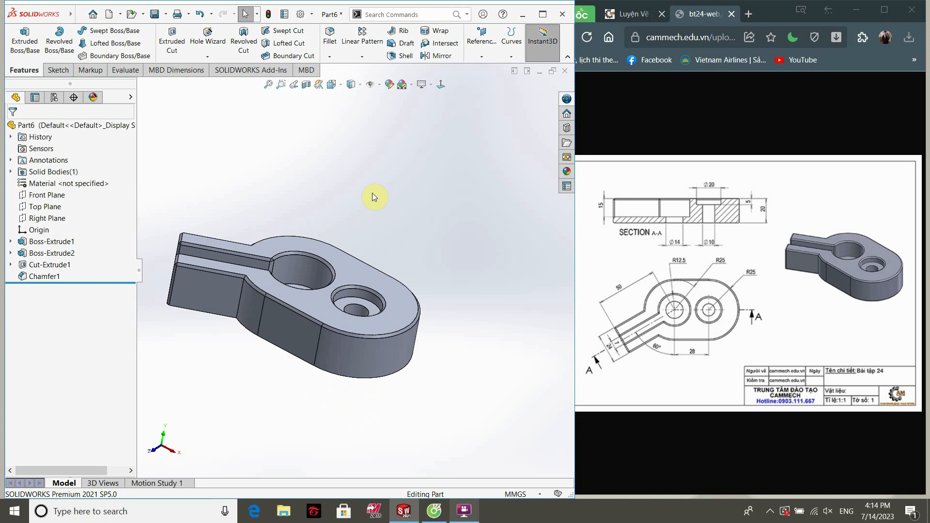
left_click(30, 277)
key("Delete")
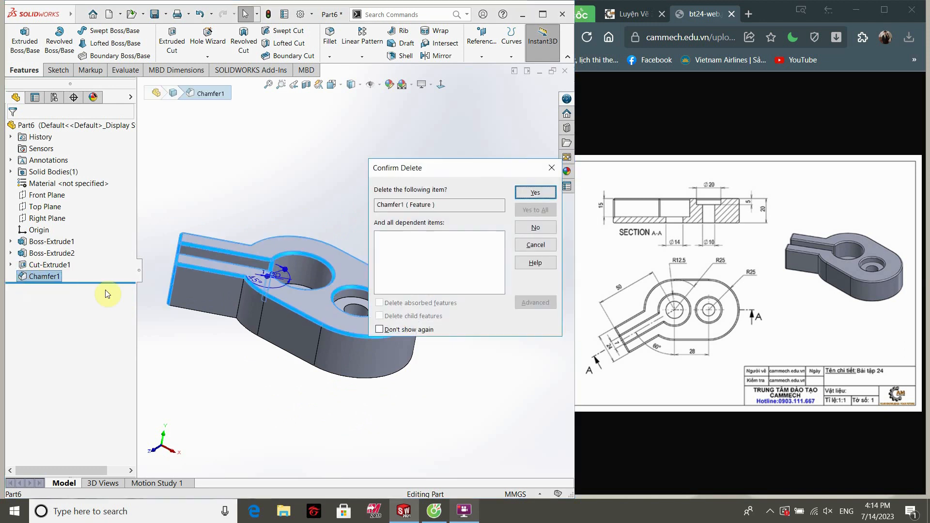
left_click(538, 192)
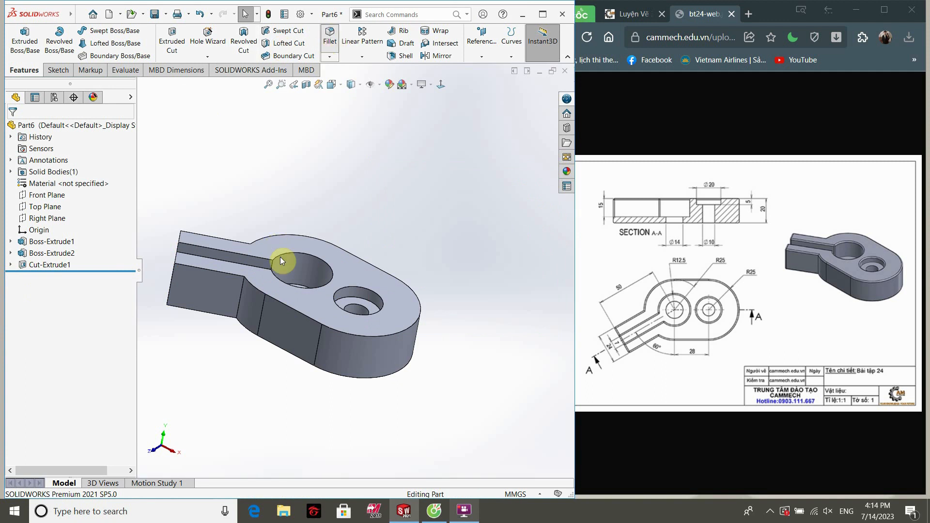
Set up a 1 mm radius fillet on the top rims of the recess and counterbore and the slot's upper edges.
left_click(260, 257)
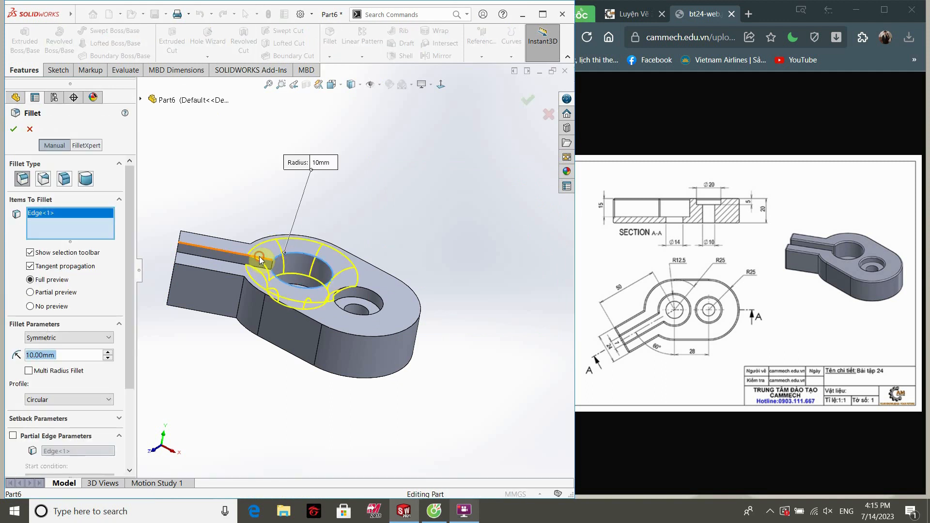
left_click(260, 257)
type("1")
key("Return")
left_click(345, 286)
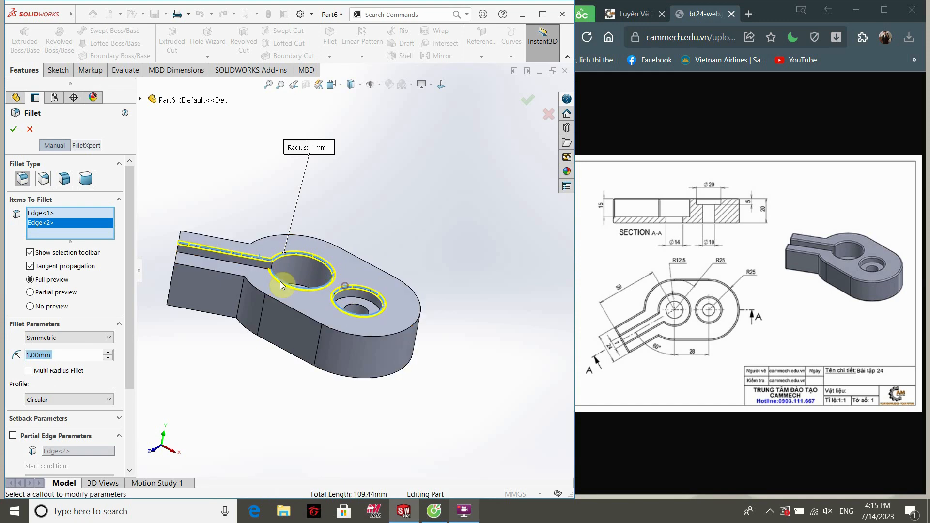
left_click(249, 266)
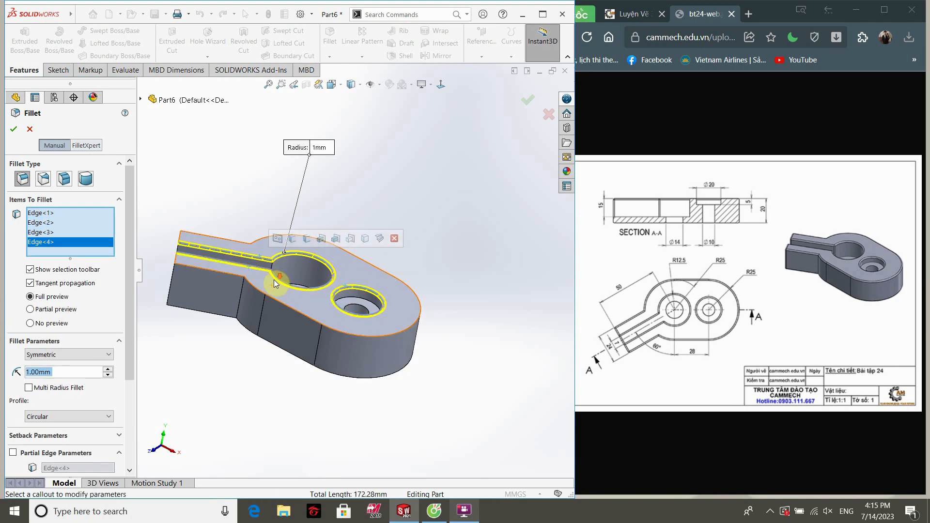
Add the vertical slot-to-recess corners, the slot mouth's vertical edges, the near prong's top edges and the body's outer top outline to the fillet.
scroll(274, 279, "down", 4)
left_click(297, 262)
middle_click_drag(295, 266, 282, 290)
left_click(271, 290)
scroll(258, 305, "up", 4)
left_click(271, 281)
left_click(286, 289)
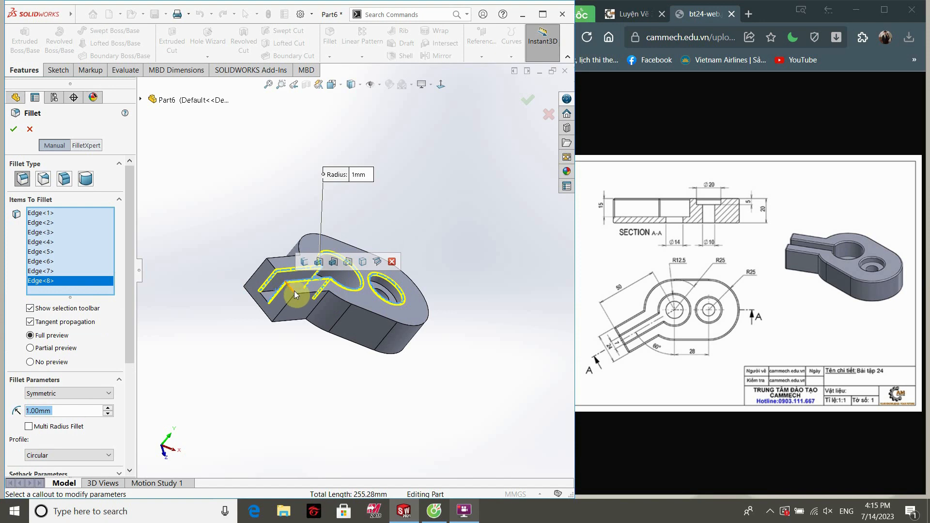
left_click(292, 291)
left_click(347, 304)
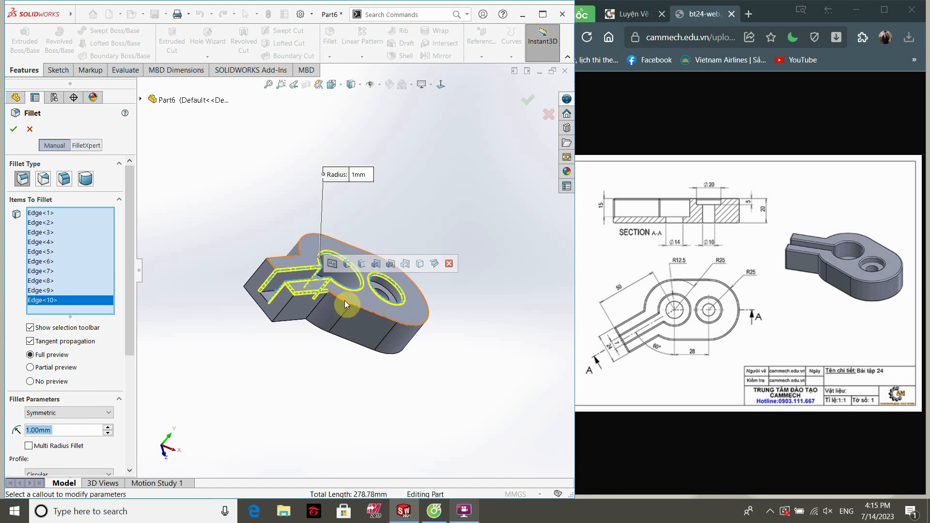
left_click(309, 278)
scroll(290, 281, "down", 4)
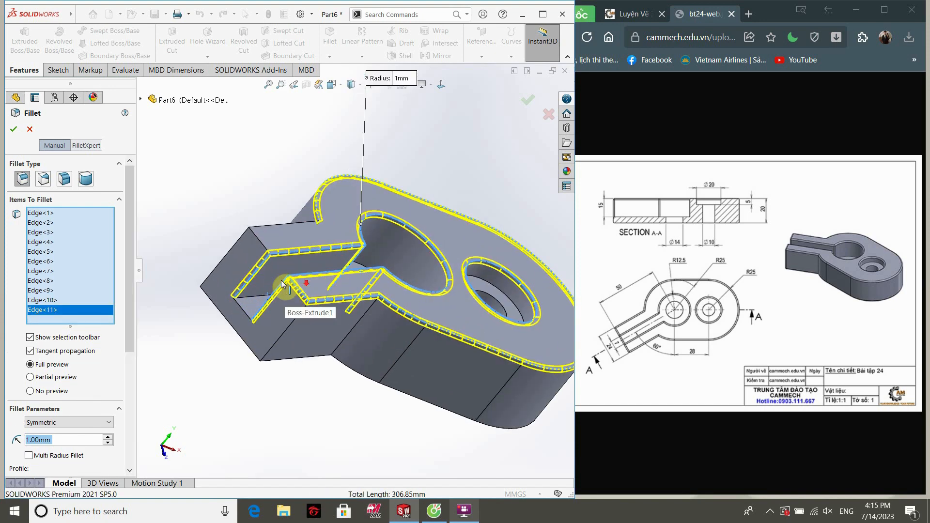
Add the far prong's top edges, the slot floor's end edge and the arm end's outer vertical edges to the fillet.
left_click(288, 223)
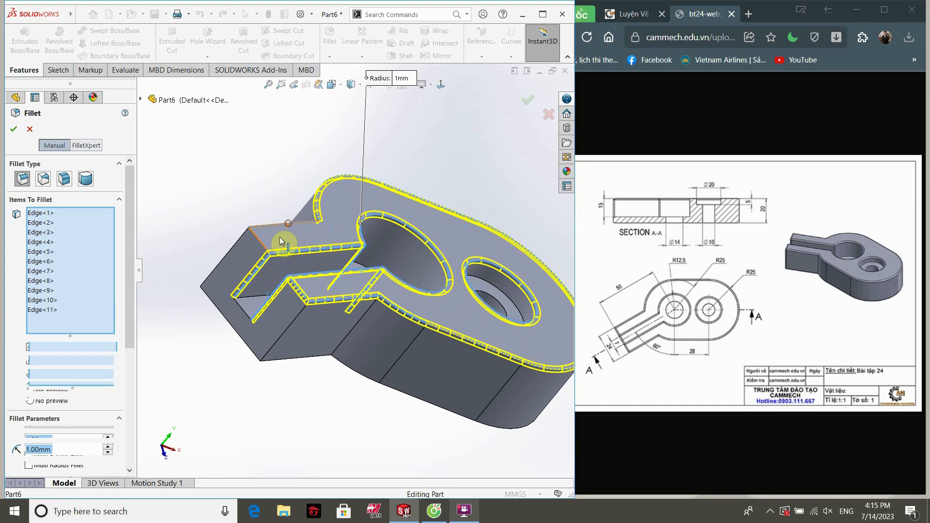
left_click(249, 317)
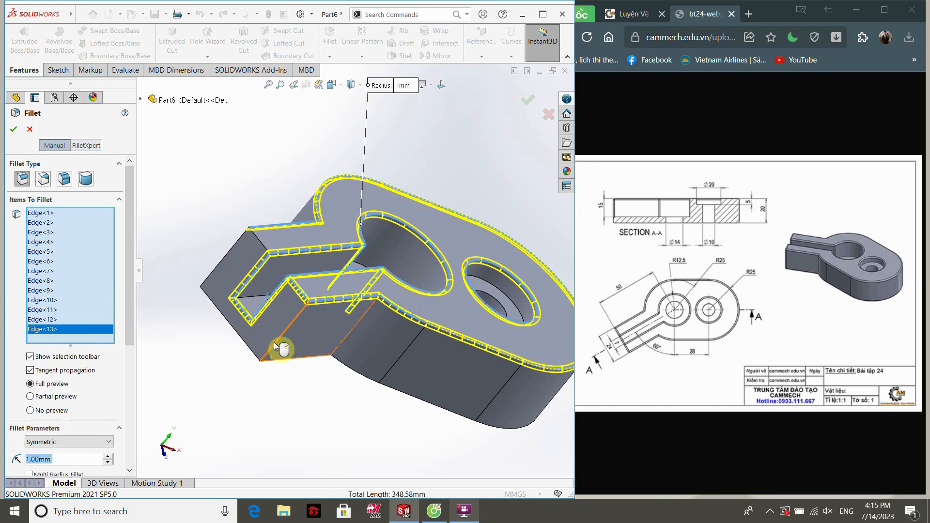
left_click(274, 341)
middle_click_drag(274, 342, 258, 371)
left_click(328, 364)
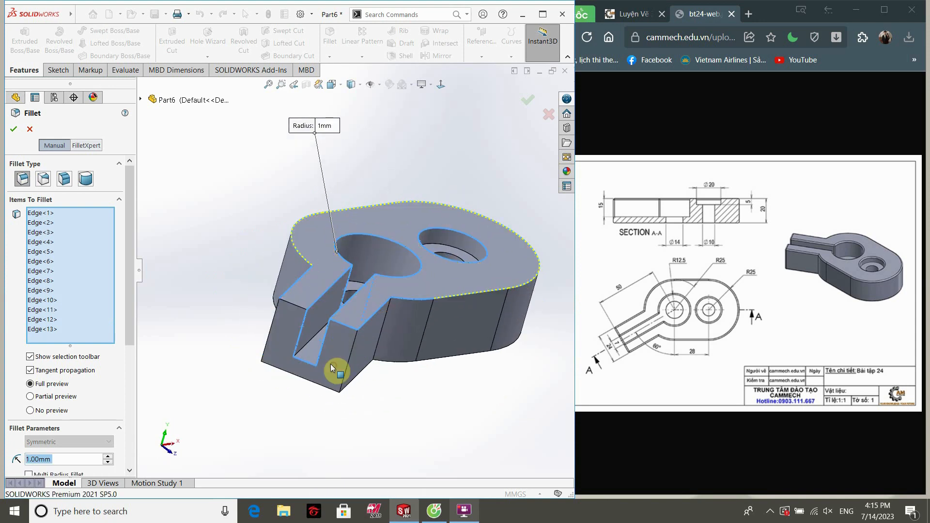
scroll(337, 369, "up", 3)
scroll(346, 333, "down", 4)
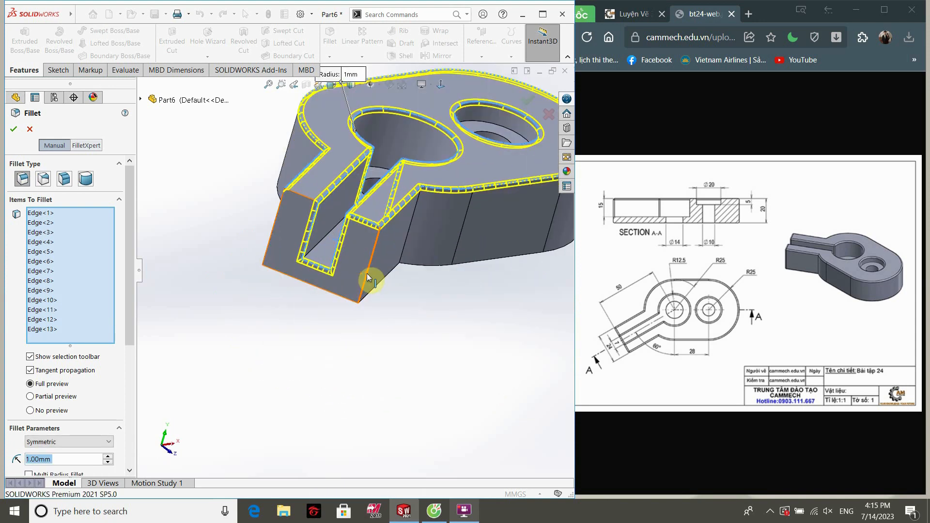
left_click(368, 273)
left_click(270, 247)
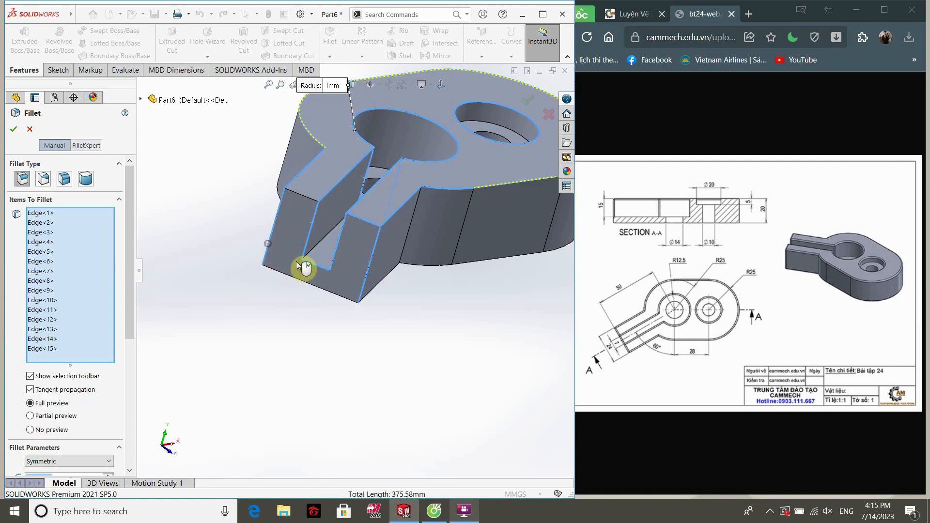
left_click(303, 200)
Complete the 1 mm fillet and show the part in isometric view.
scroll(310, 232, "up", 3)
middle_click_drag(332, 284, 268, 375)
left_click(14, 132)
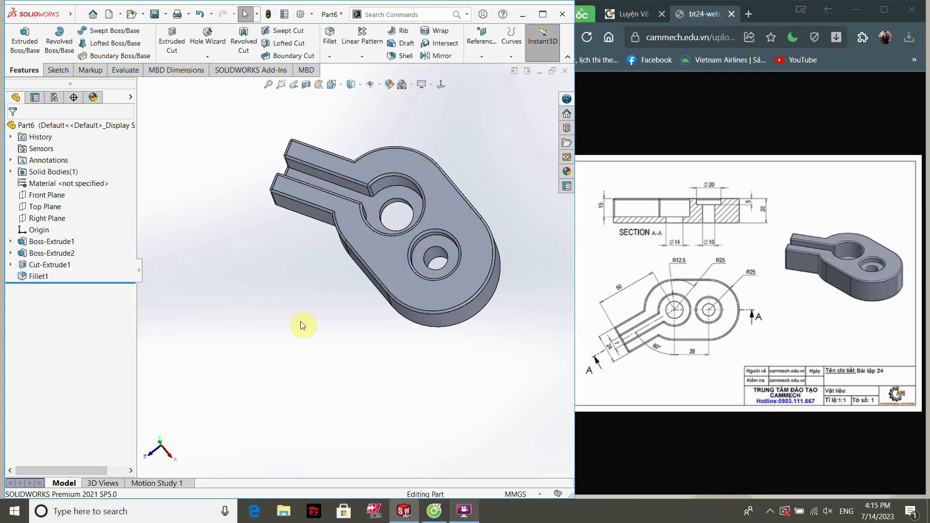
key("ctrl+7")
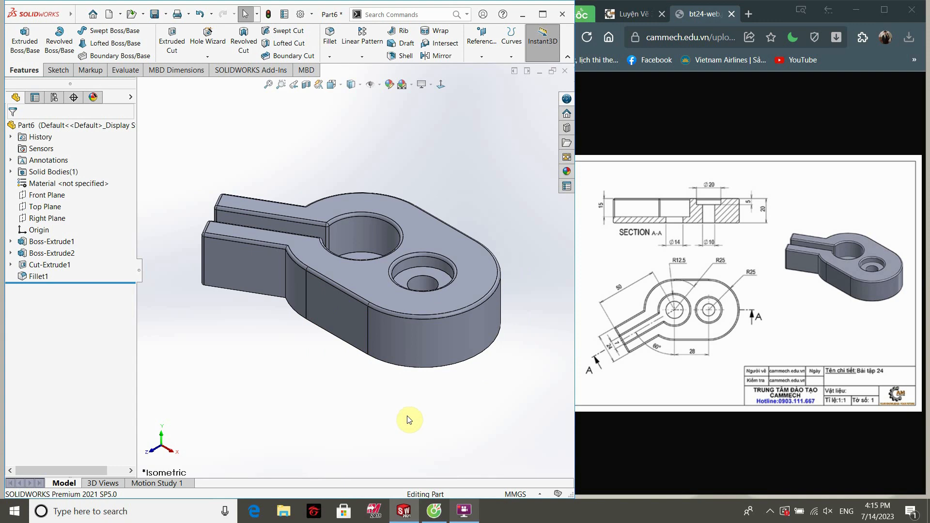
left_click(462, 517)
left_click(481, 201)
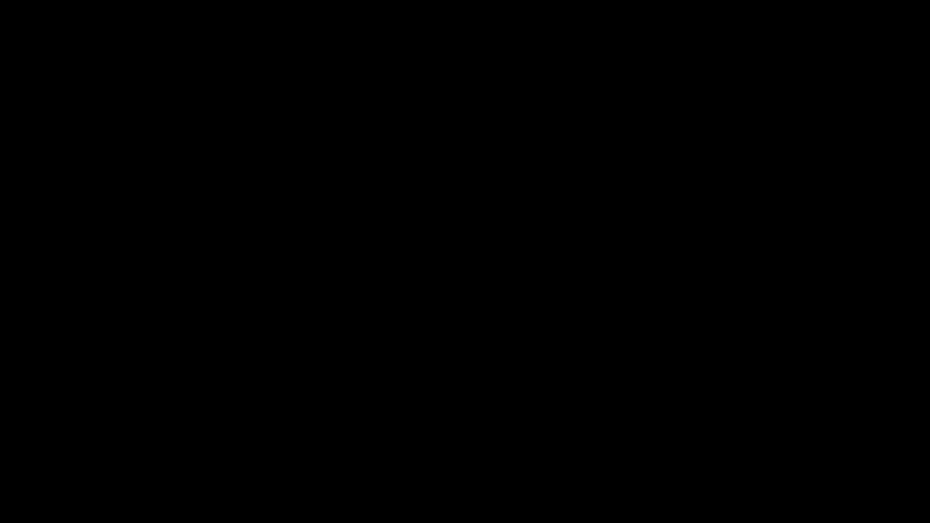